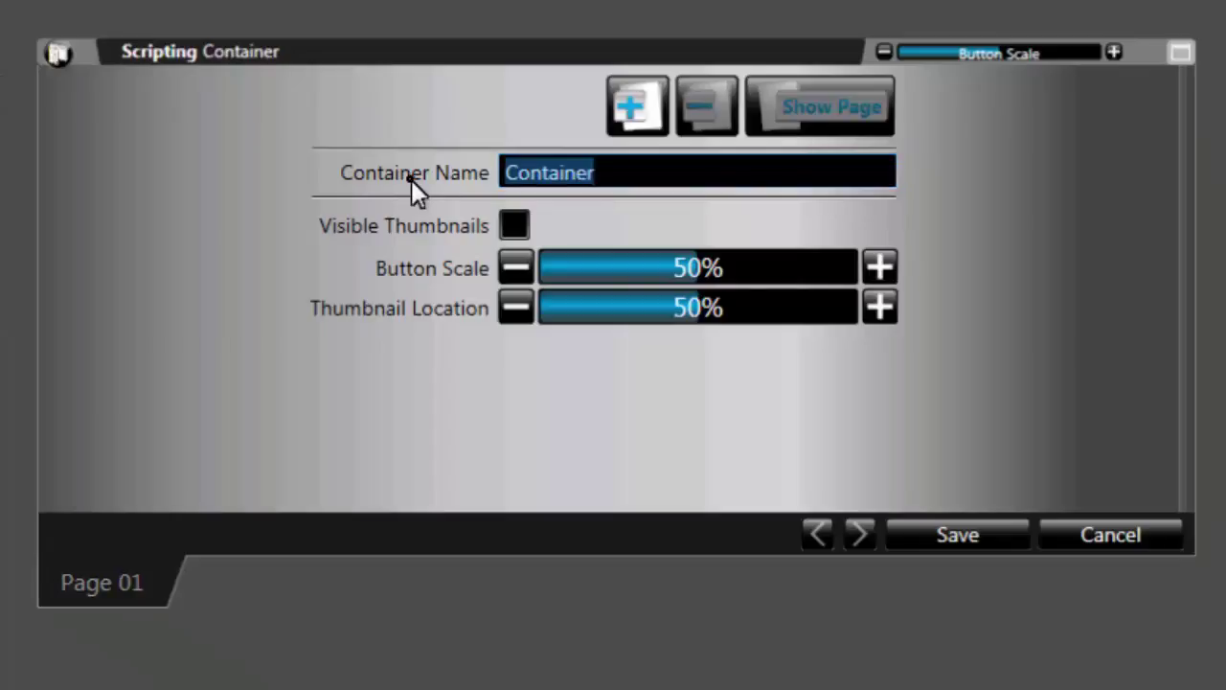
# Name the scripting container "Sponsors" and save its properties.
pyautogui.write('Sponsors')
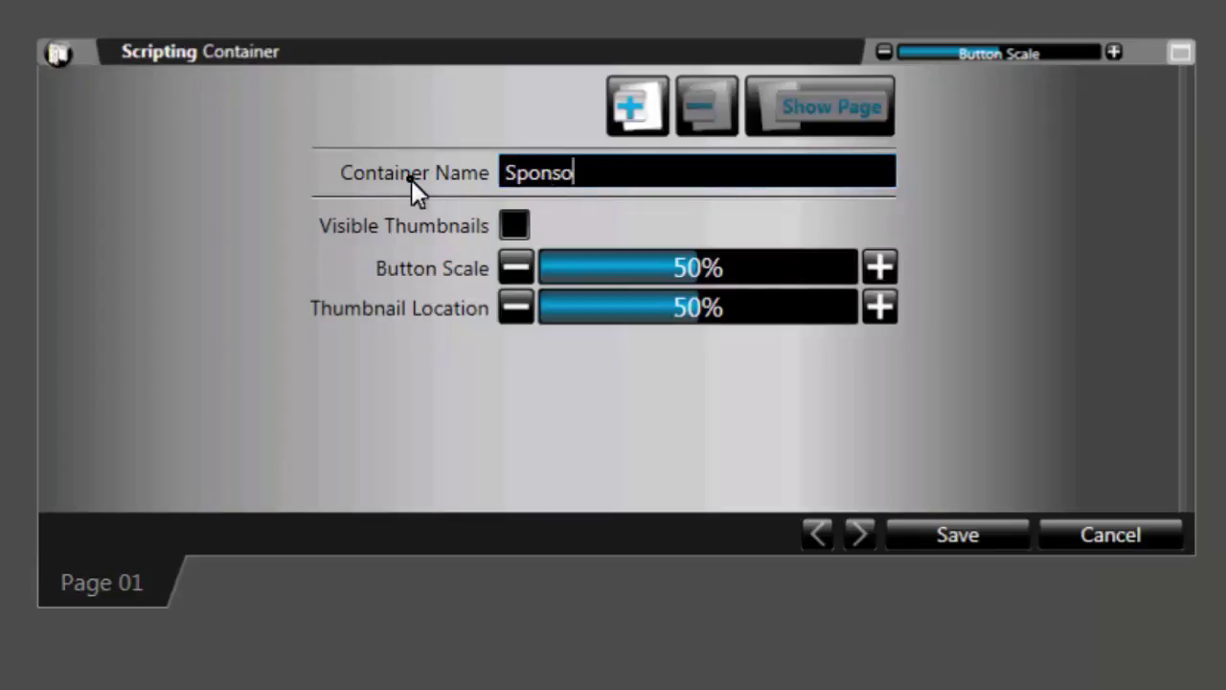
pyautogui.click(955, 534)
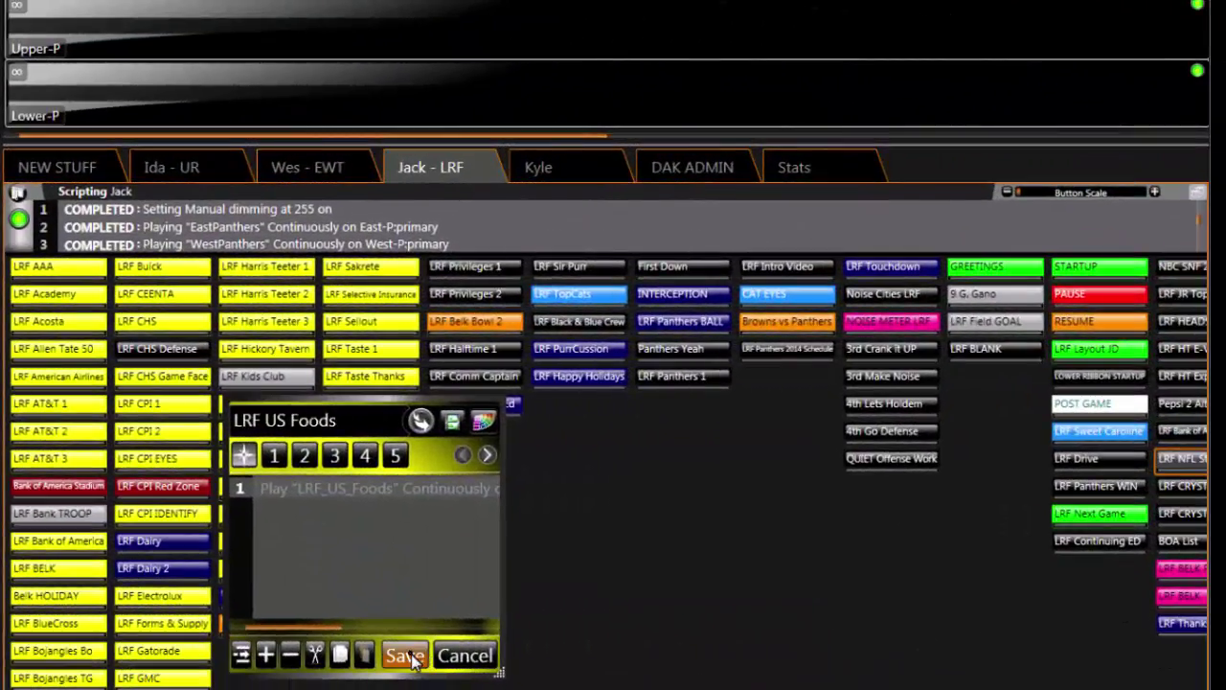
# Save the "LRF US Foods" script button in the Panthers 2014 project.
pyautogui.click(407, 654)
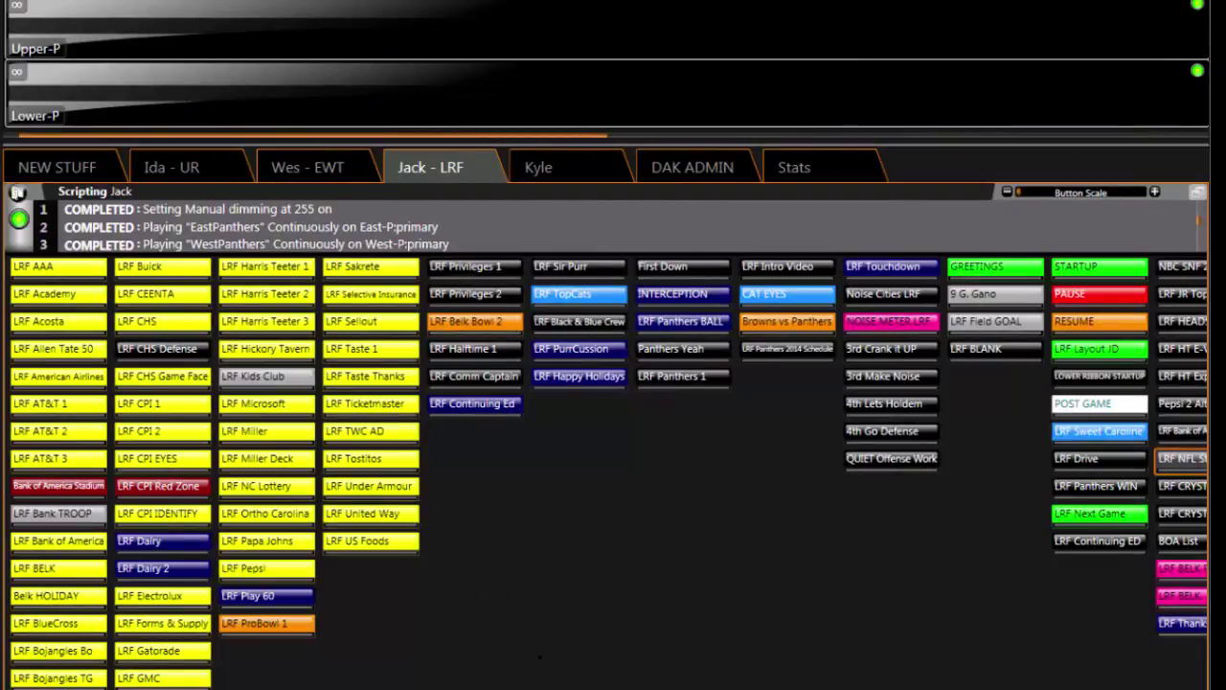
pyautogui.click(391, 464)
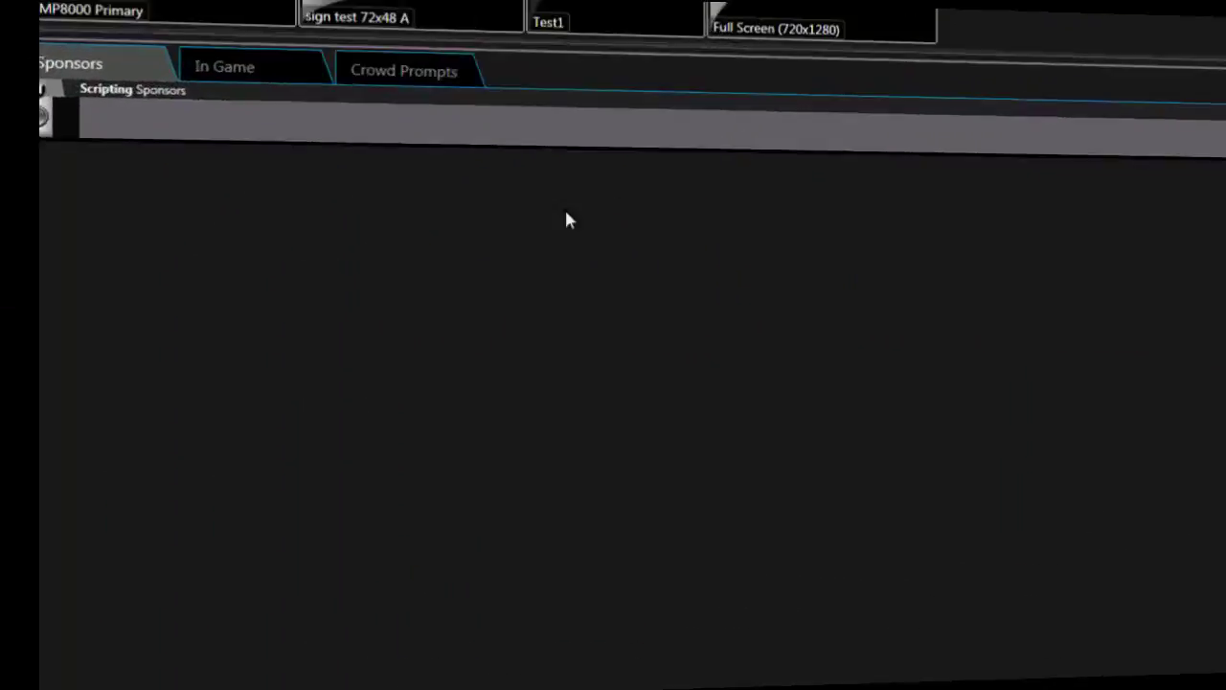
# Create a new script button on the empty Sponsors page.
pyautogui.rightClick(567, 216)
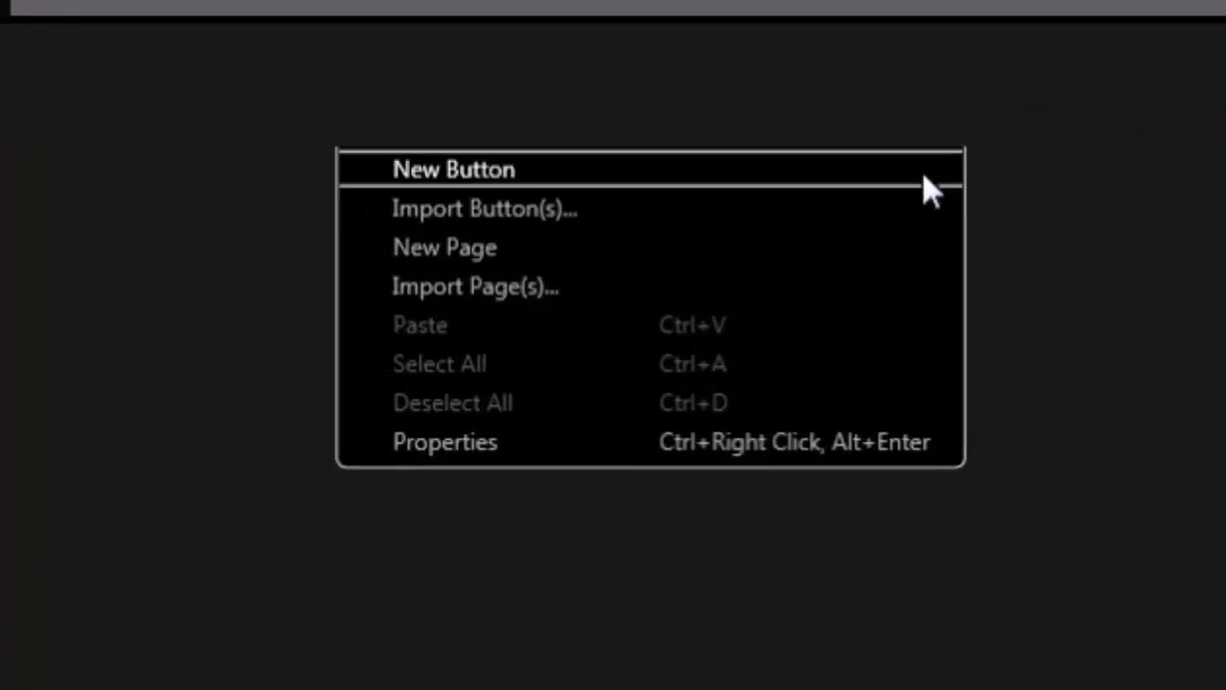
pyautogui.click(923, 173)
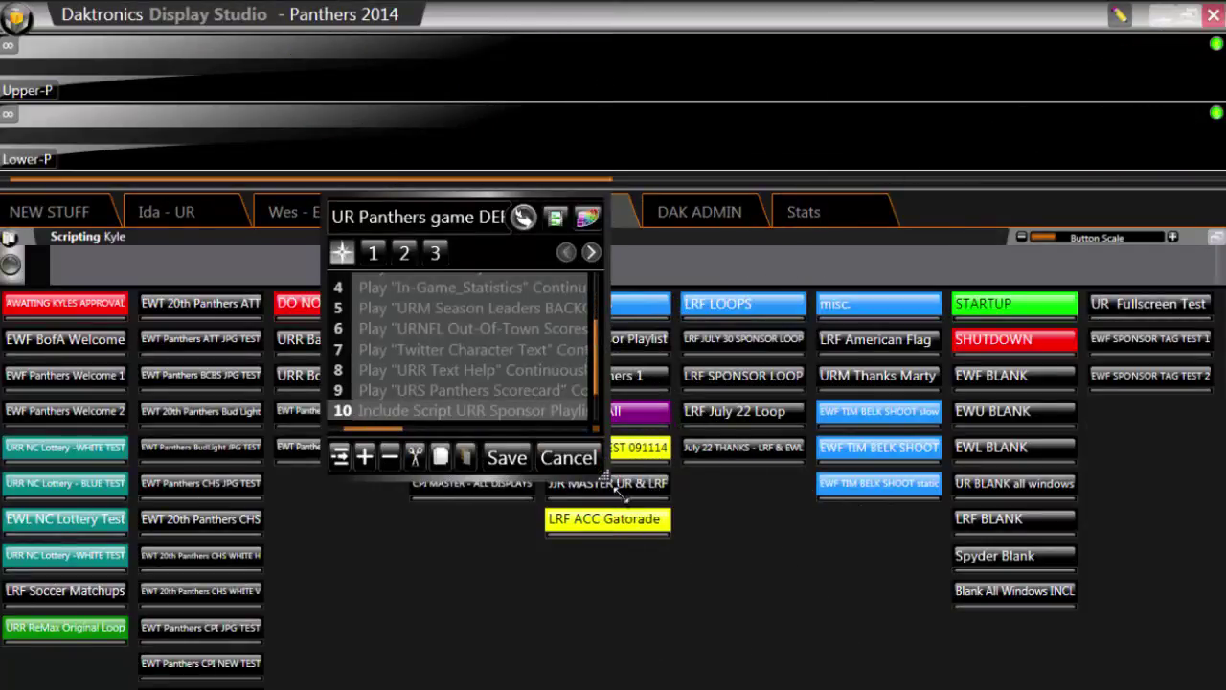
# Enlarge the "UR Panthers game DEFAULT" script editor to show all ten script lines in full, and save it.
pyautogui.moveTo(618, 488); pyautogui.dragTo(822, 689)
pyautogui.moveTo(891, 673); pyautogui.dragTo(915, 686)
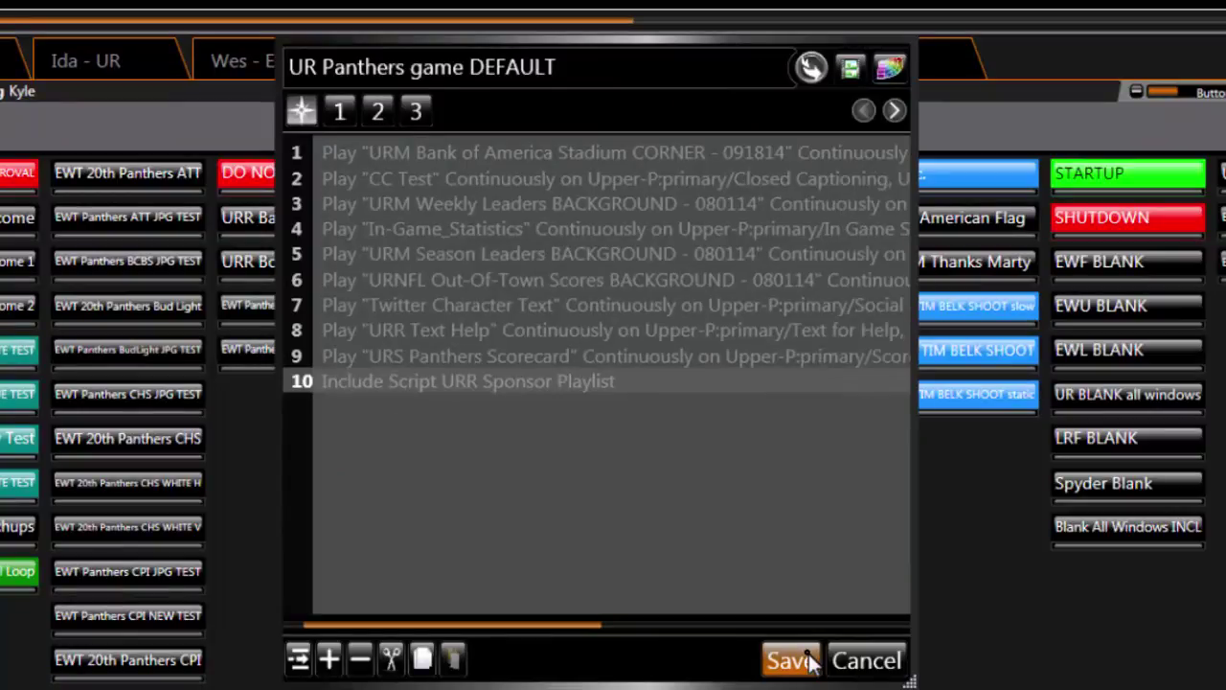
pyautogui.click(808, 662)
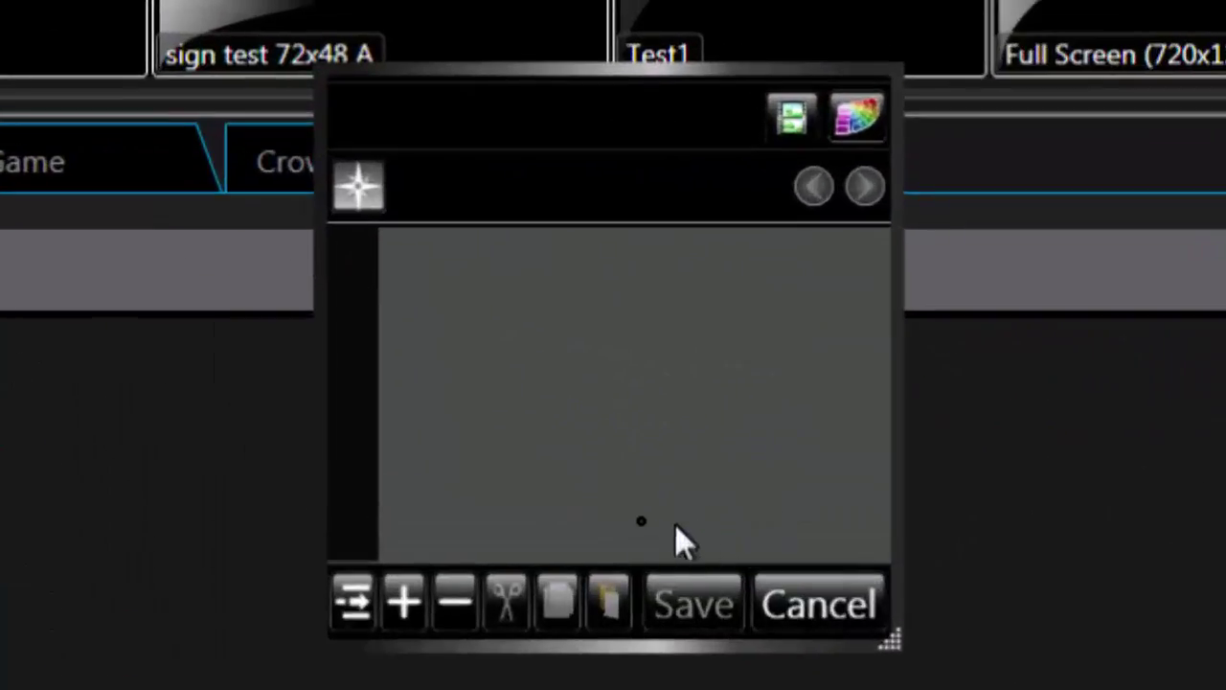
# Add a DMP-8000 Player Control command to the new button, targeting DMP8000 Primary:primary/video with the Play action.
pyautogui.click(408, 602)
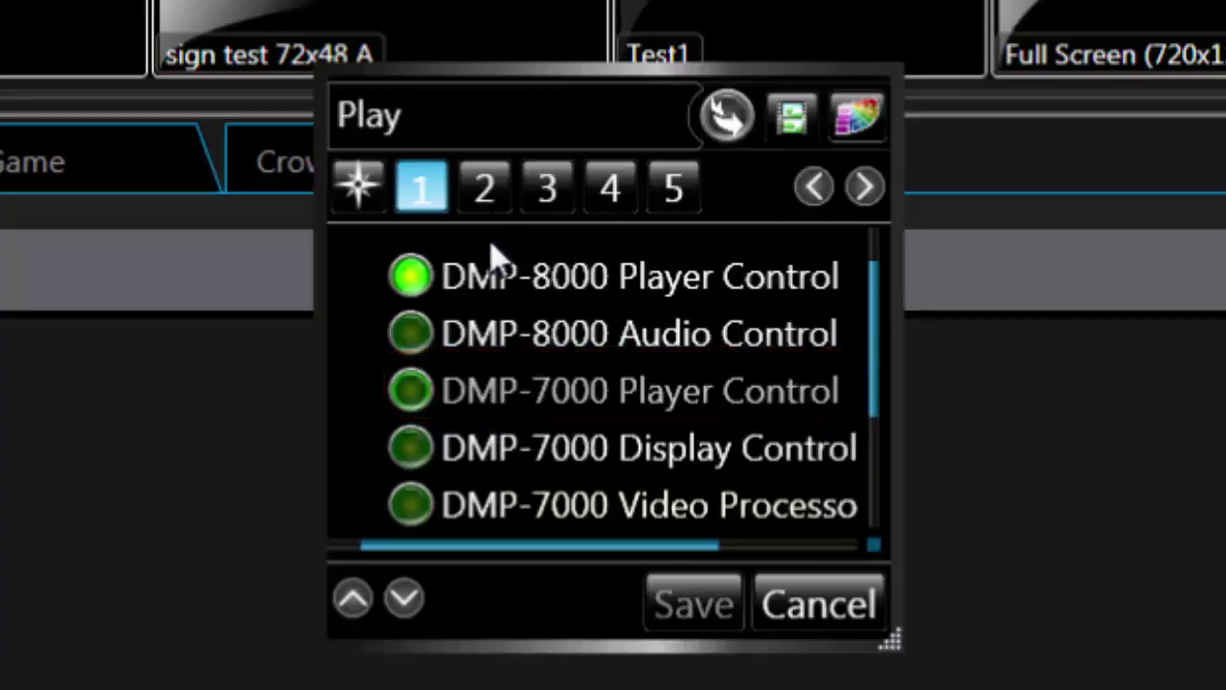
pyautogui.click(489, 191)
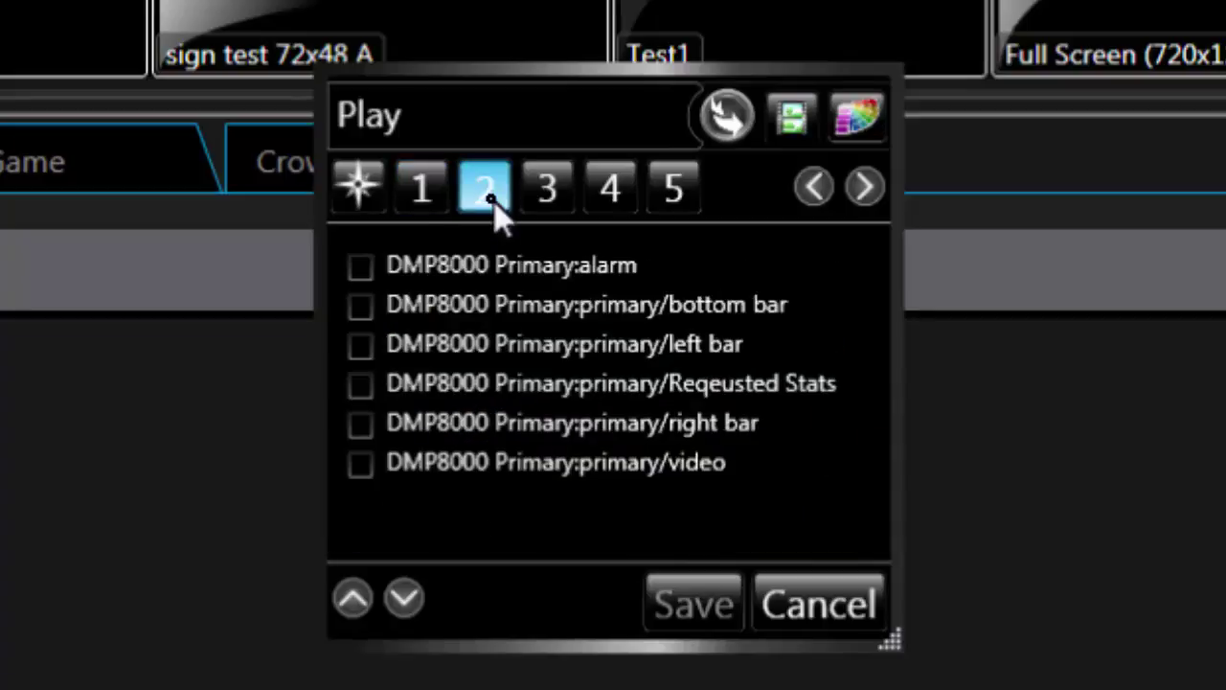
pyautogui.click(374, 477)
pyautogui.click(556, 192)
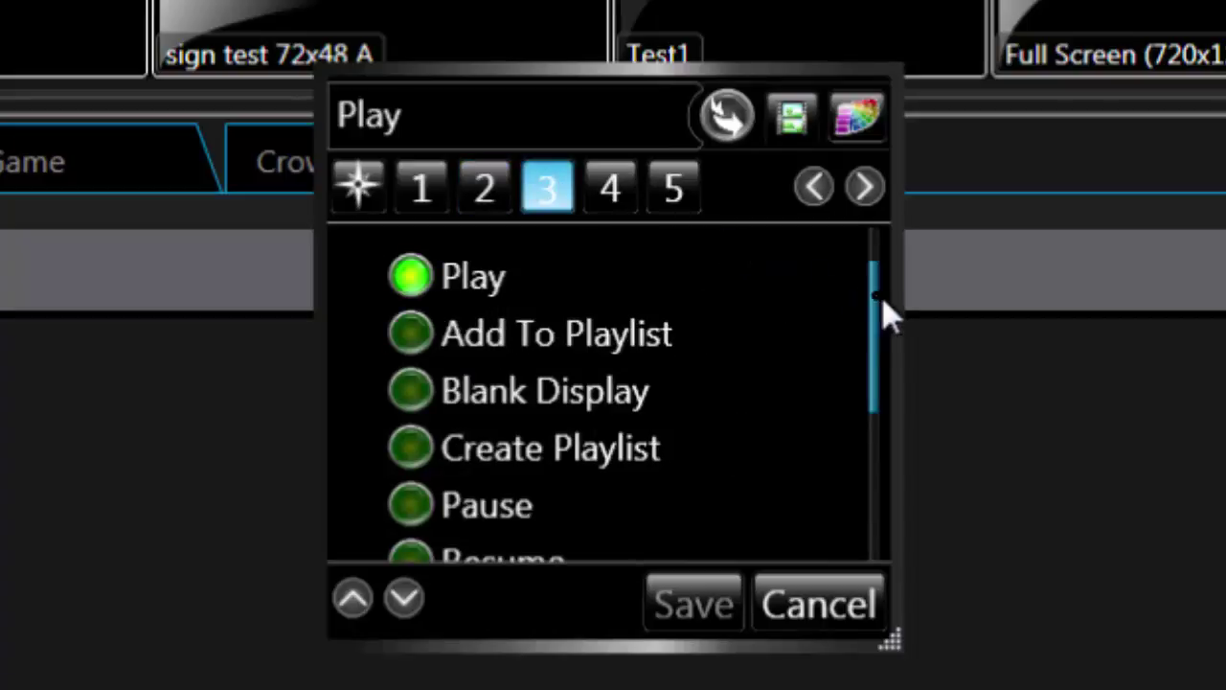
pyautogui.moveTo(873, 320); pyautogui.dragTo(869, 247)
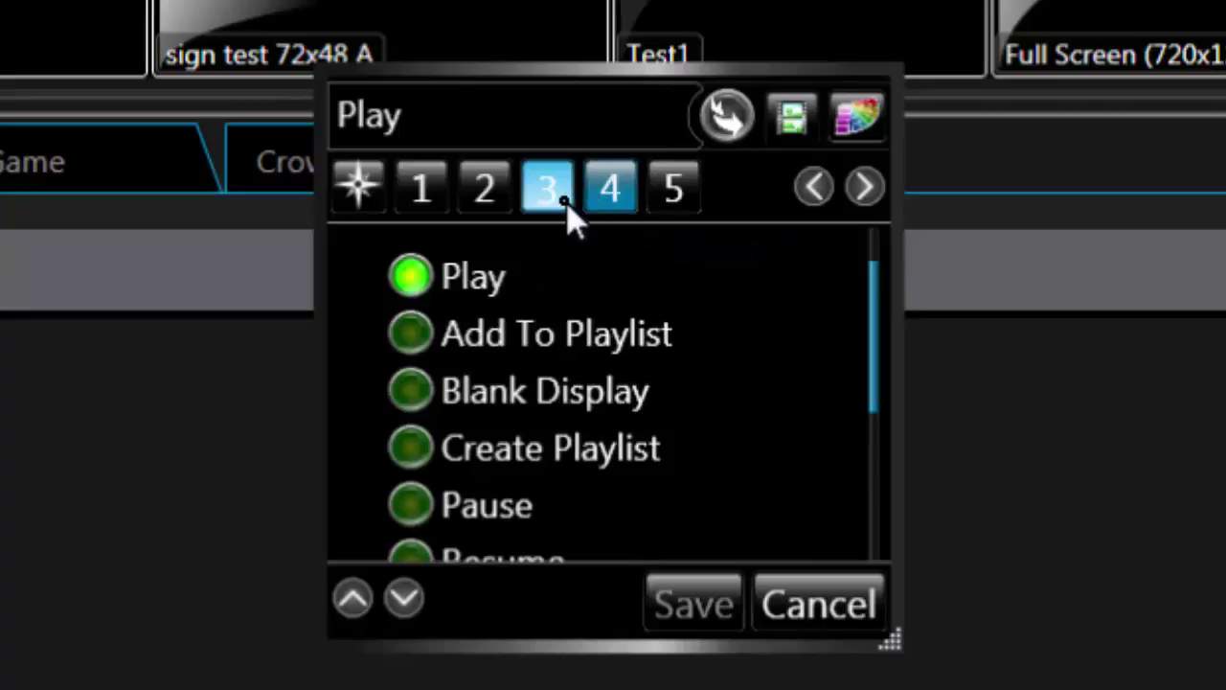
# Add the "Cramton Bowl" file from the Training folder as the command's content to play.
pyautogui.click(631, 203)
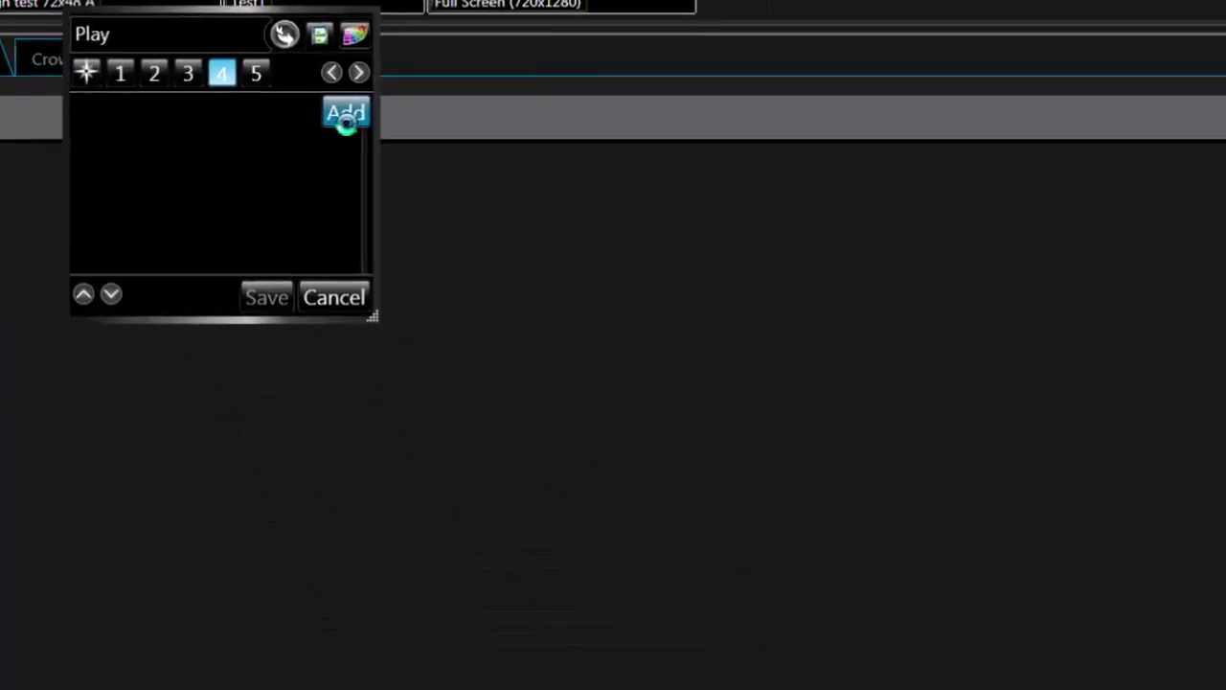
pyautogui.click(557, 175)
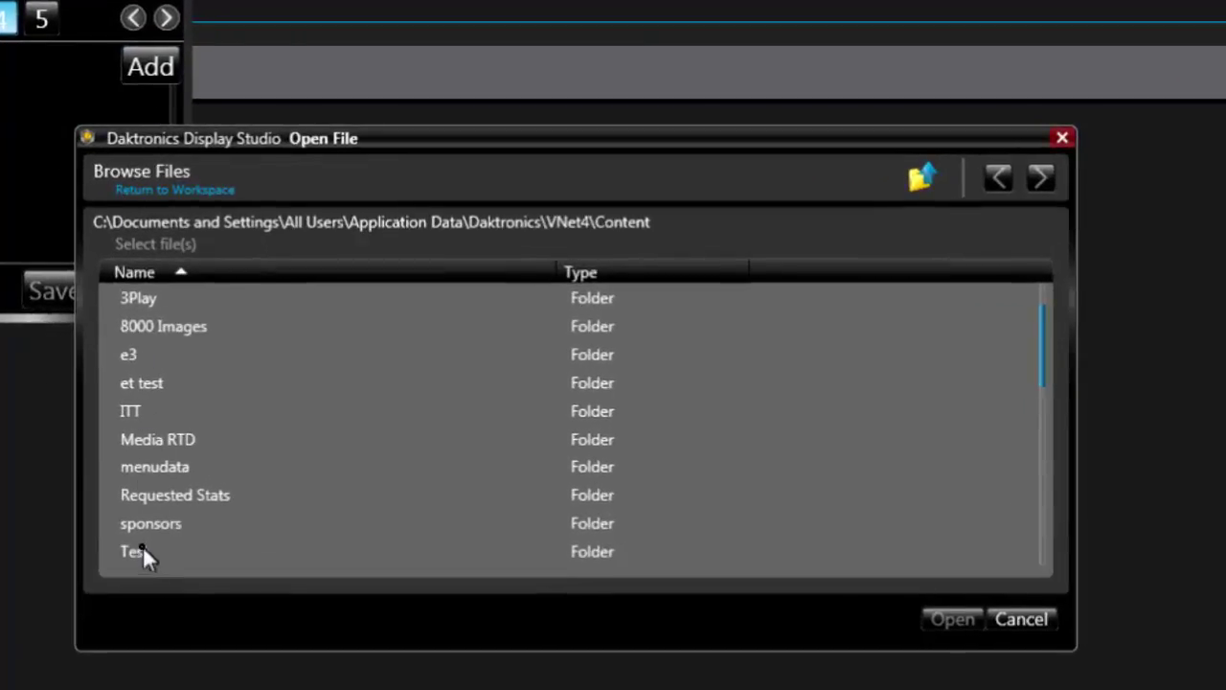
pyautogui.scroll(-1, 142, 540)
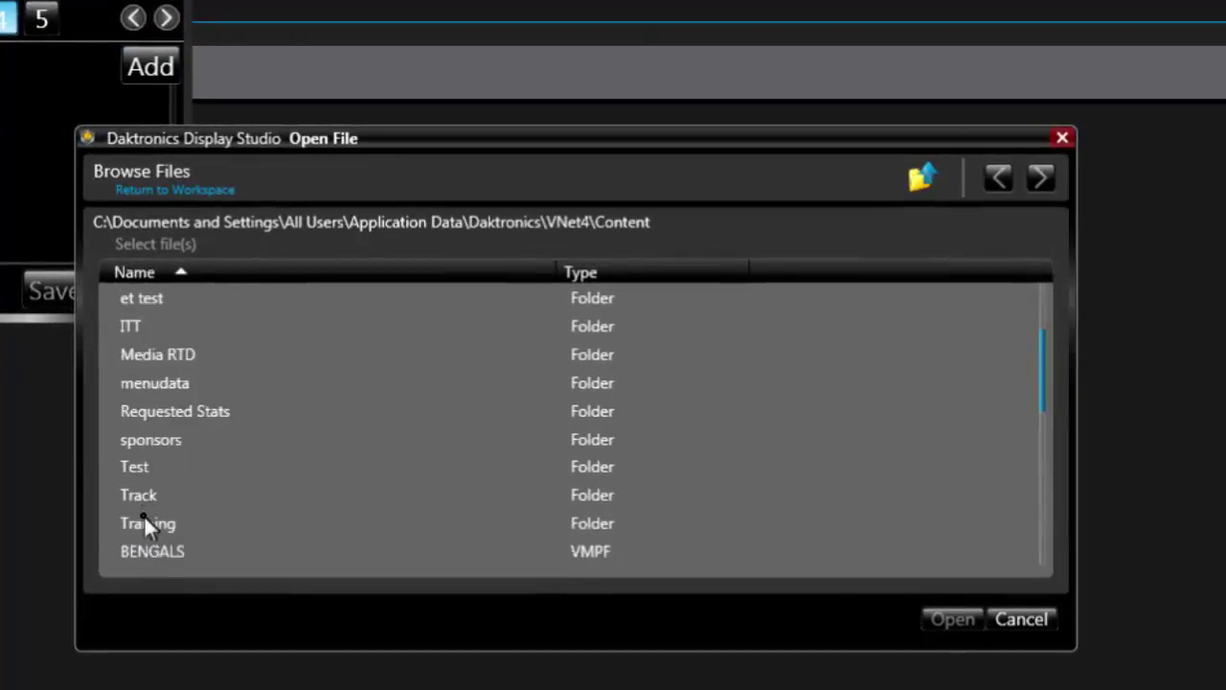
pyautogui.doubleClick(143, 519)
pyautogui.doubleClick(152, 383)
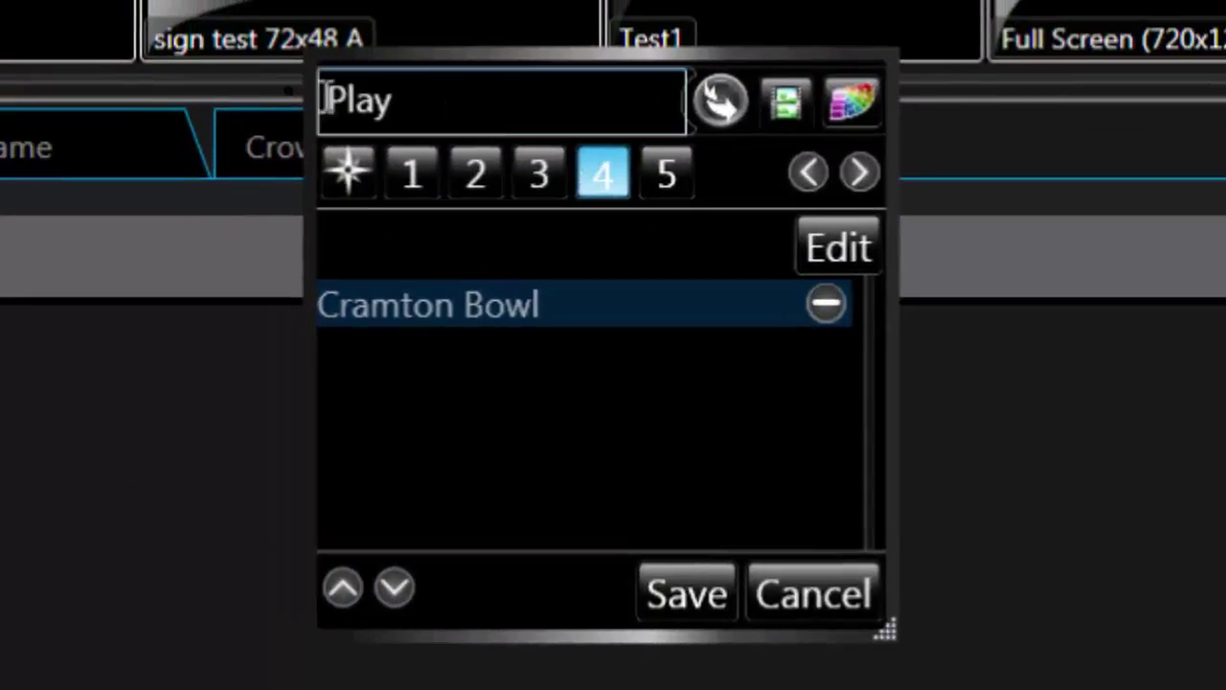
# Rename the button "Cramton Bowl".
pyautogui.doubleClick(325, 99)
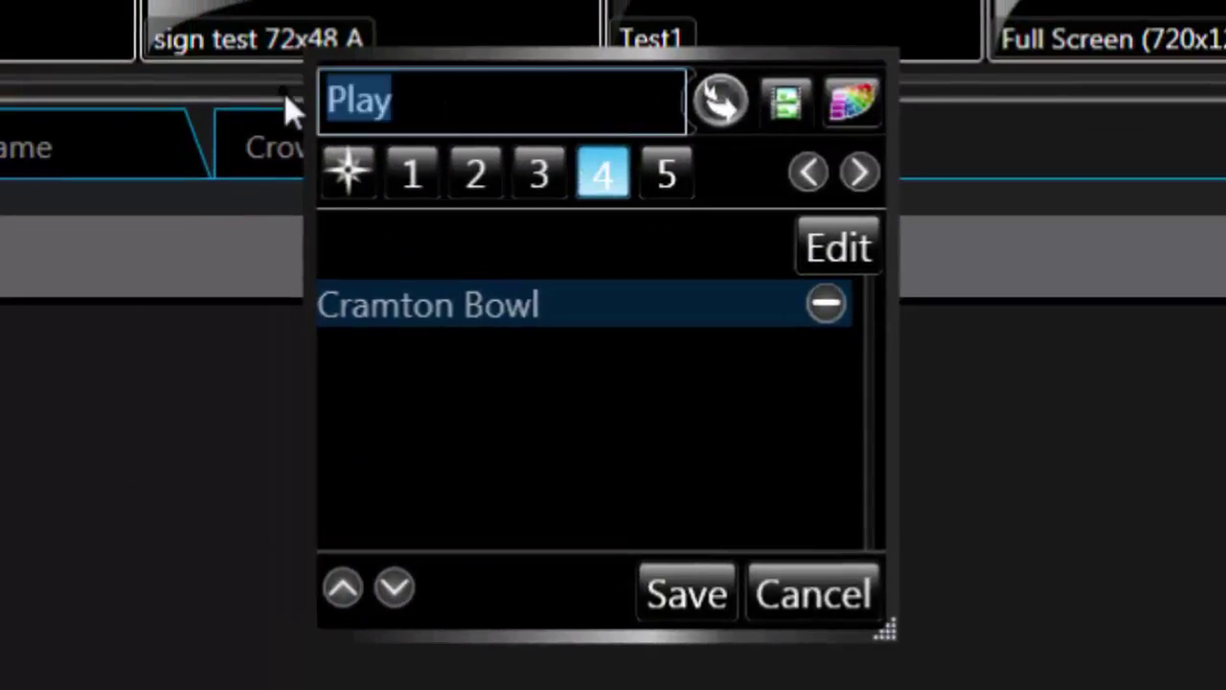
pyautogui.write('Cramton ')
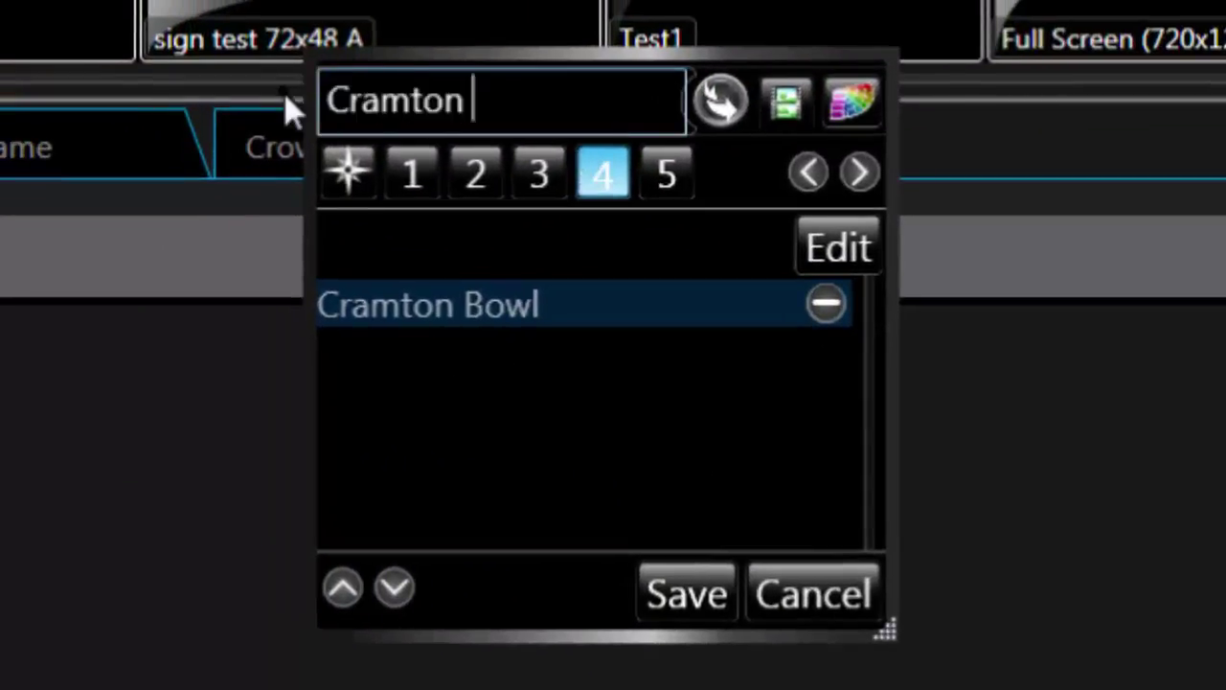
pyautogui.write('Bowl')
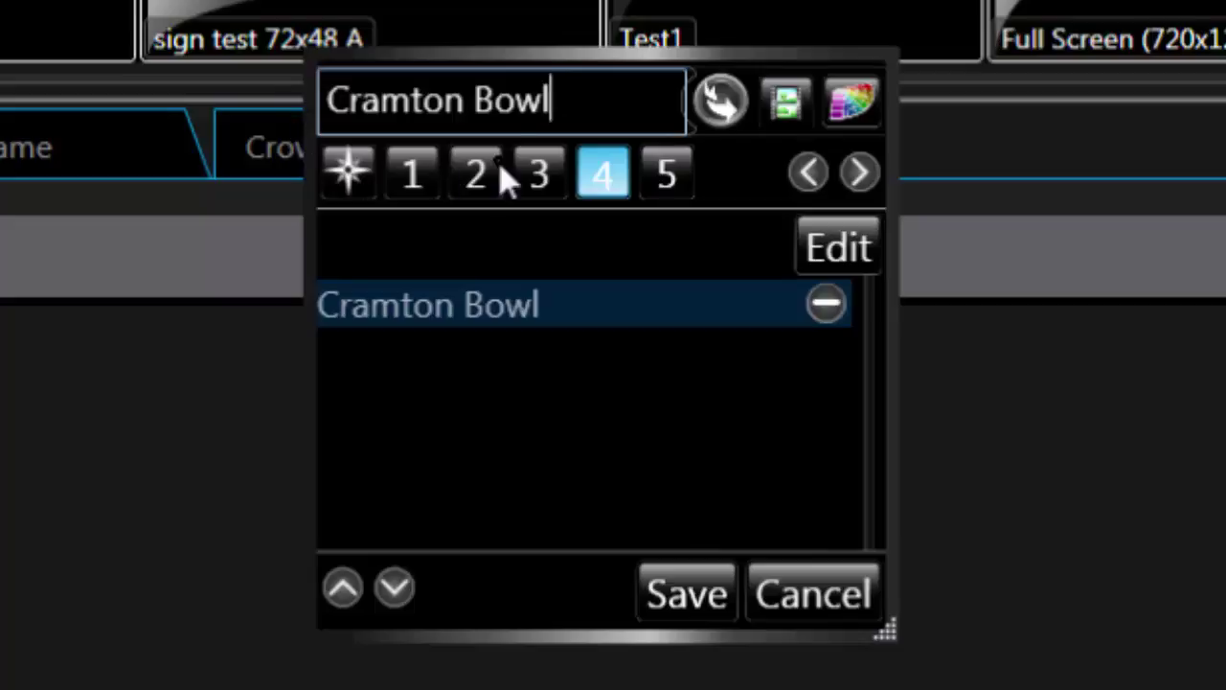
# Save the Cramton Bowl button with continuous playback and run it on the display.
pyautogui.click(675, 191)
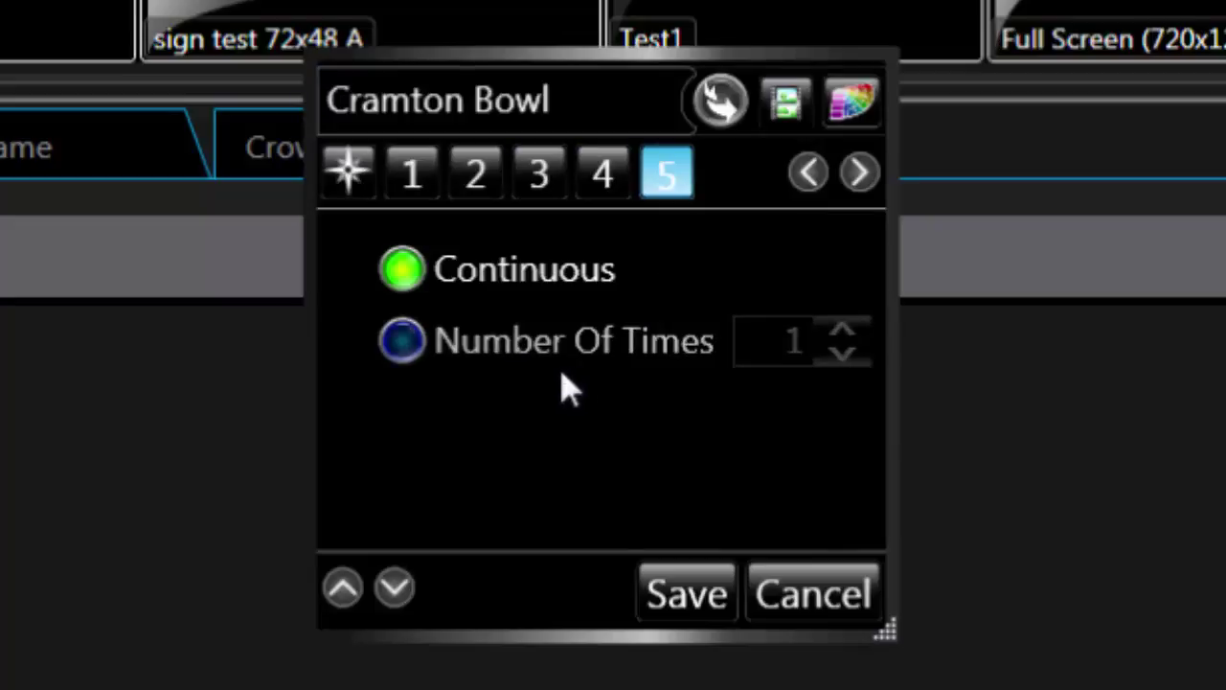
pyautogui.click(360, 189)
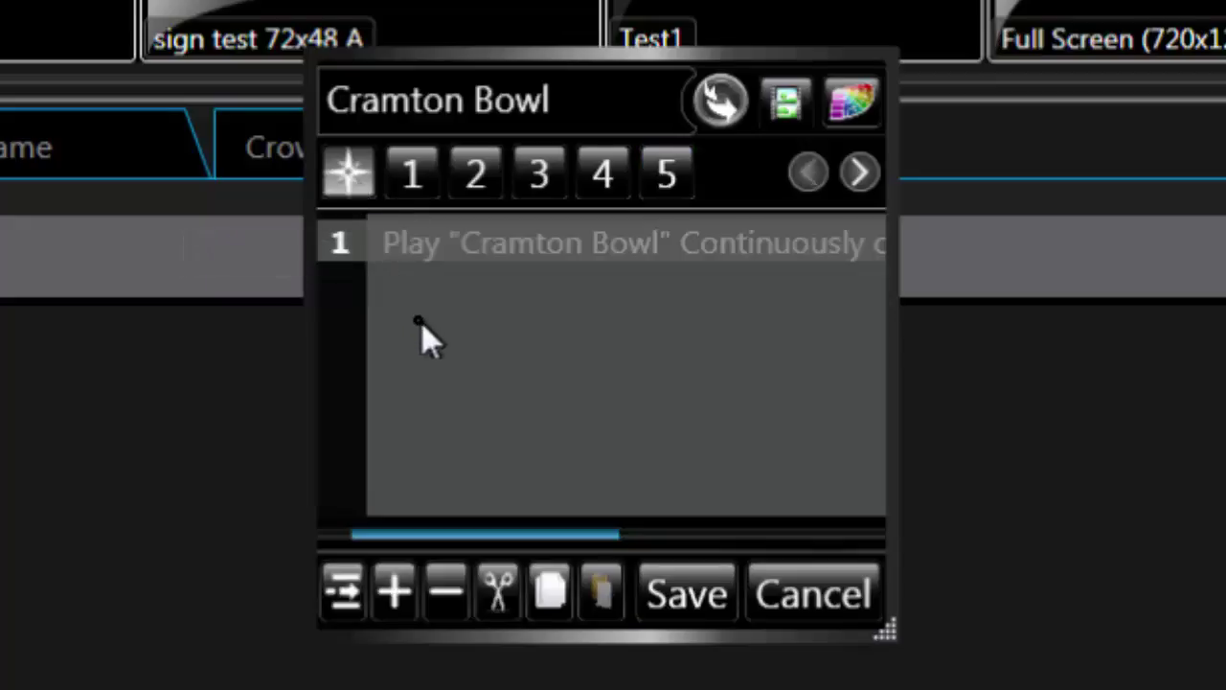
pyautogui.click(674, 589)
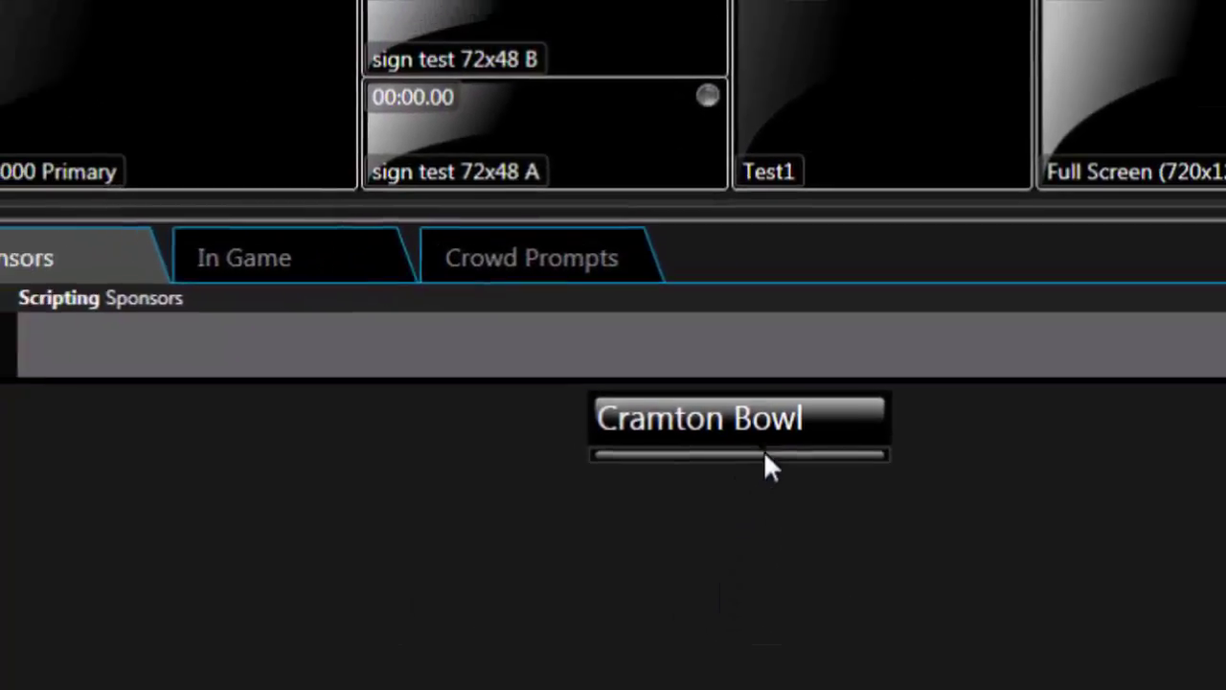
pyautogui.click(645, 377)
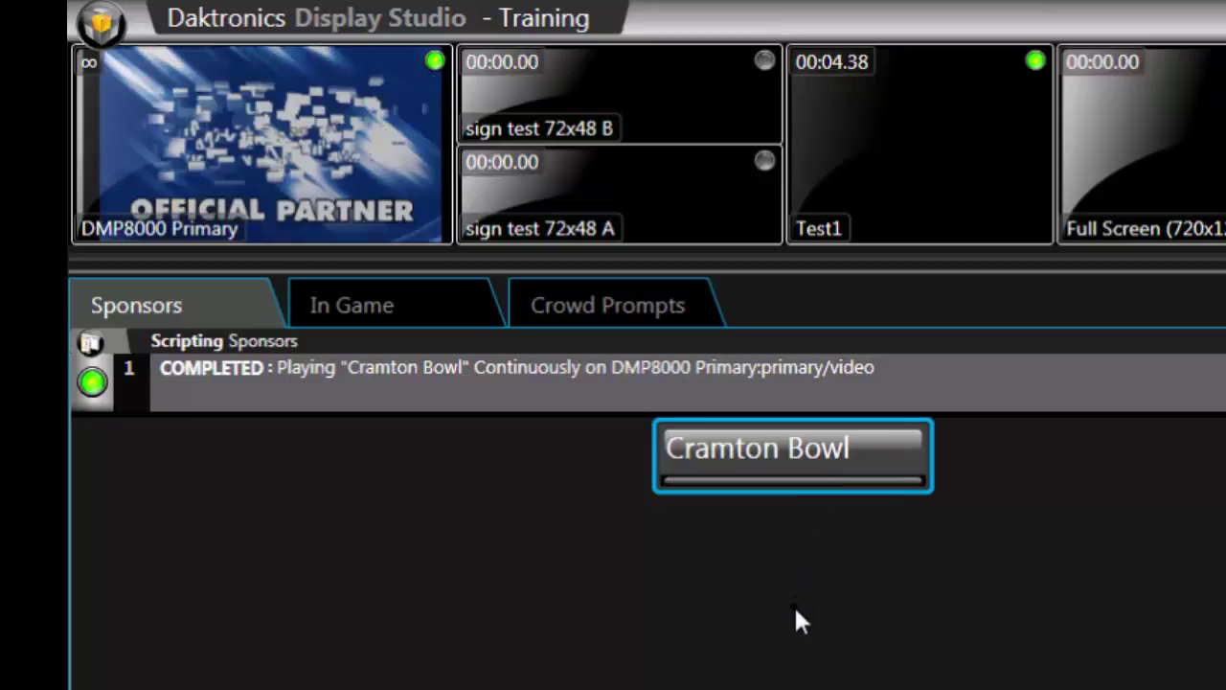
# Add a second DMP-8000 Player Control command to the Cramton Bowl button, targeting DMP8000 Primary:primary/Reqeusted Stats.
pyautogui.rightClick(801, 454)
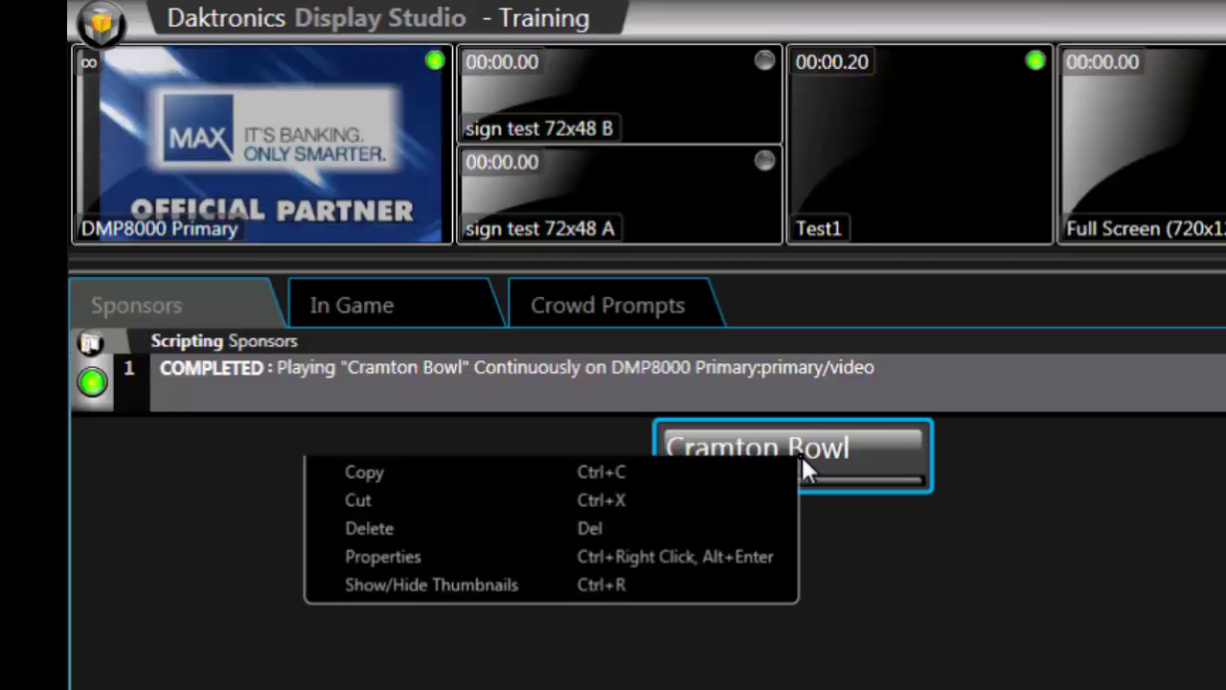
pyautogui.click(689, 560)
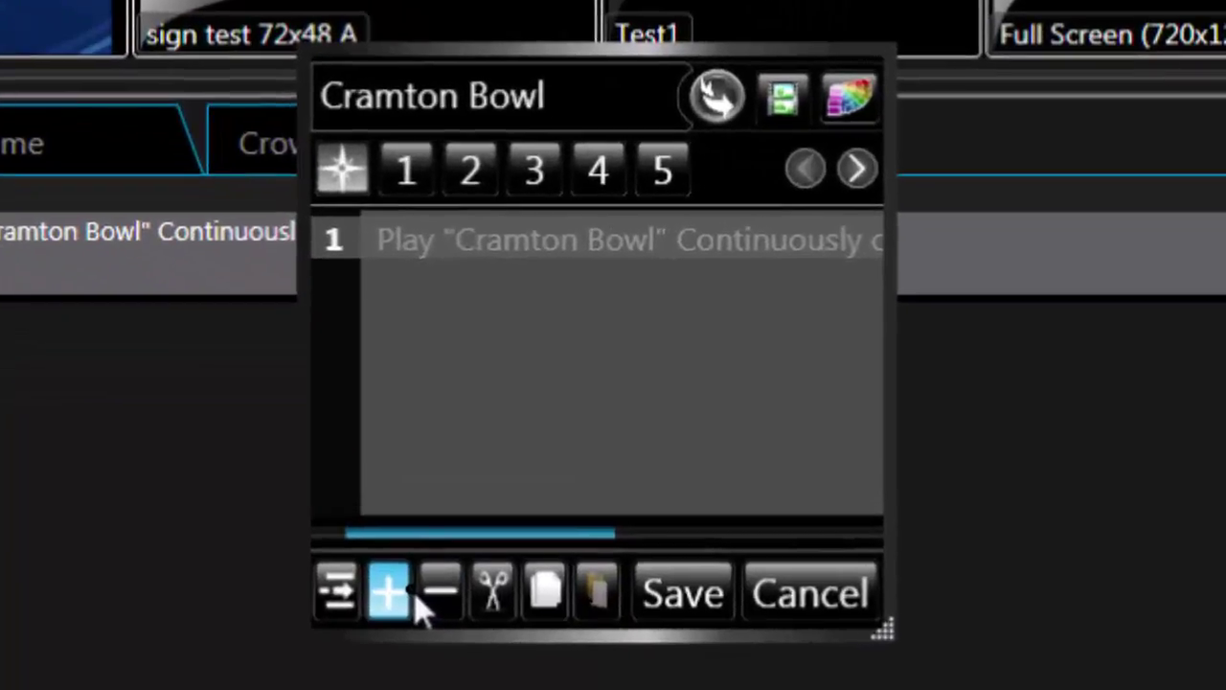
pyautogui.click(637, 620)
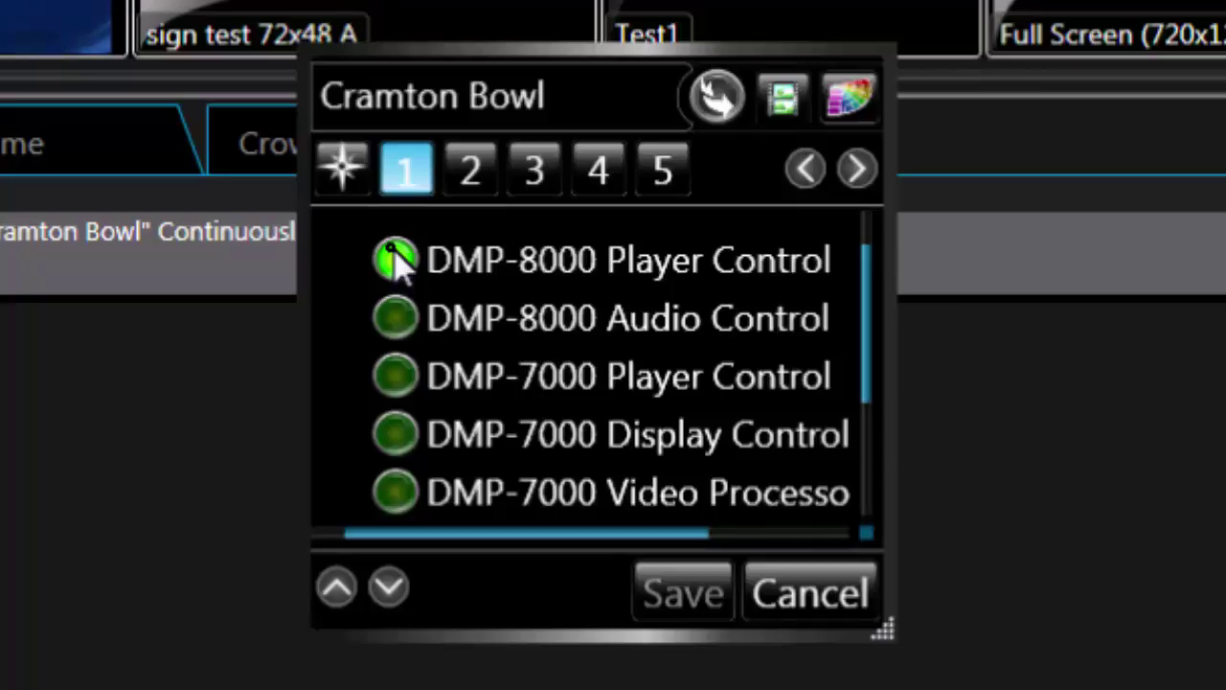
pyautogui.click(471, 173)
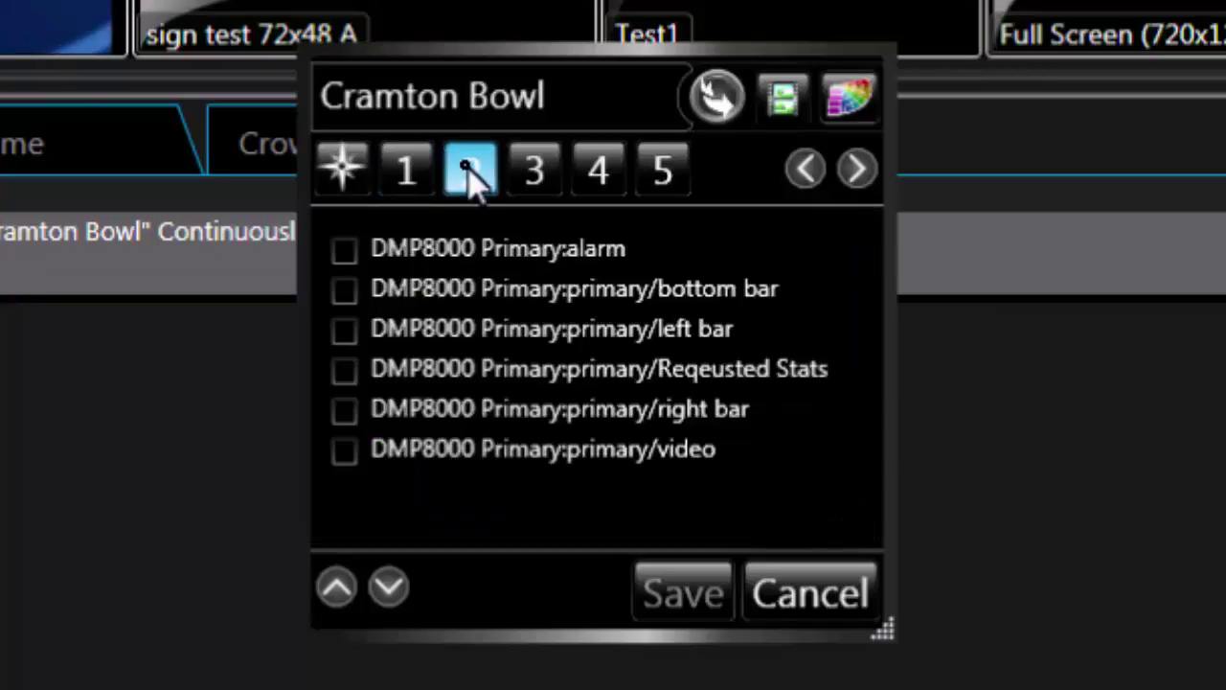
pyautogui.click(348, 375)
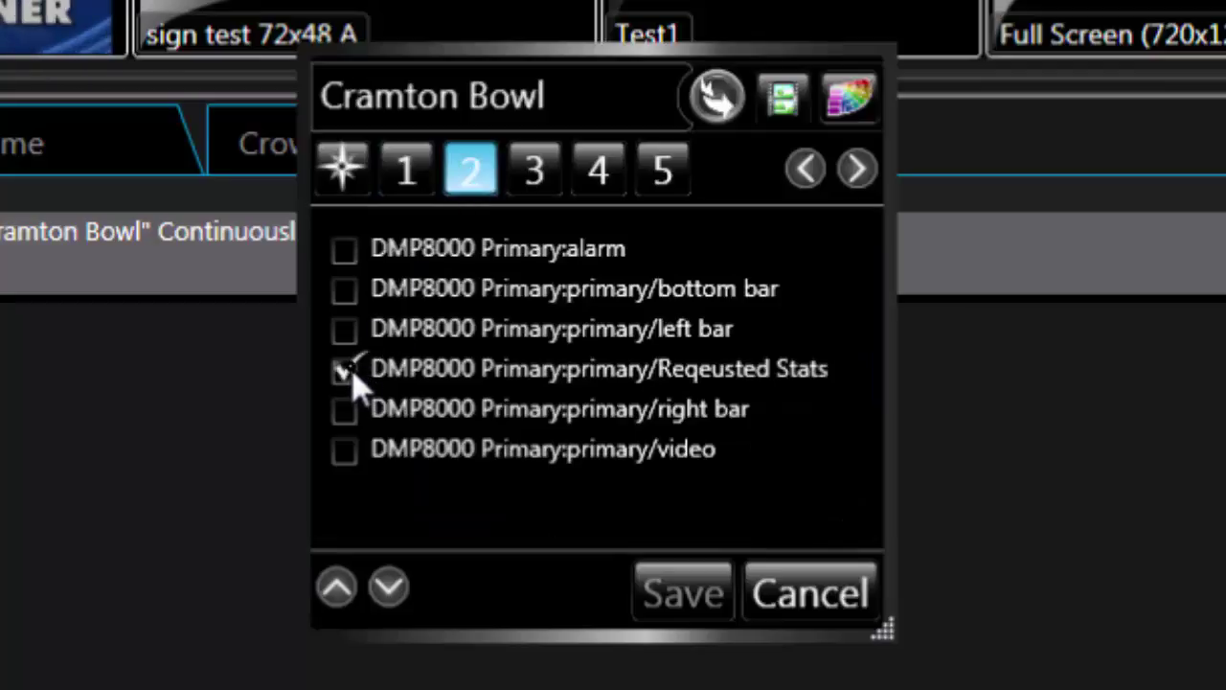
# Try the Add To Playlist, Blank Display and Create Playlist actions for the Cramton Bowl button's second command.
pyautogui.click(540, 189)
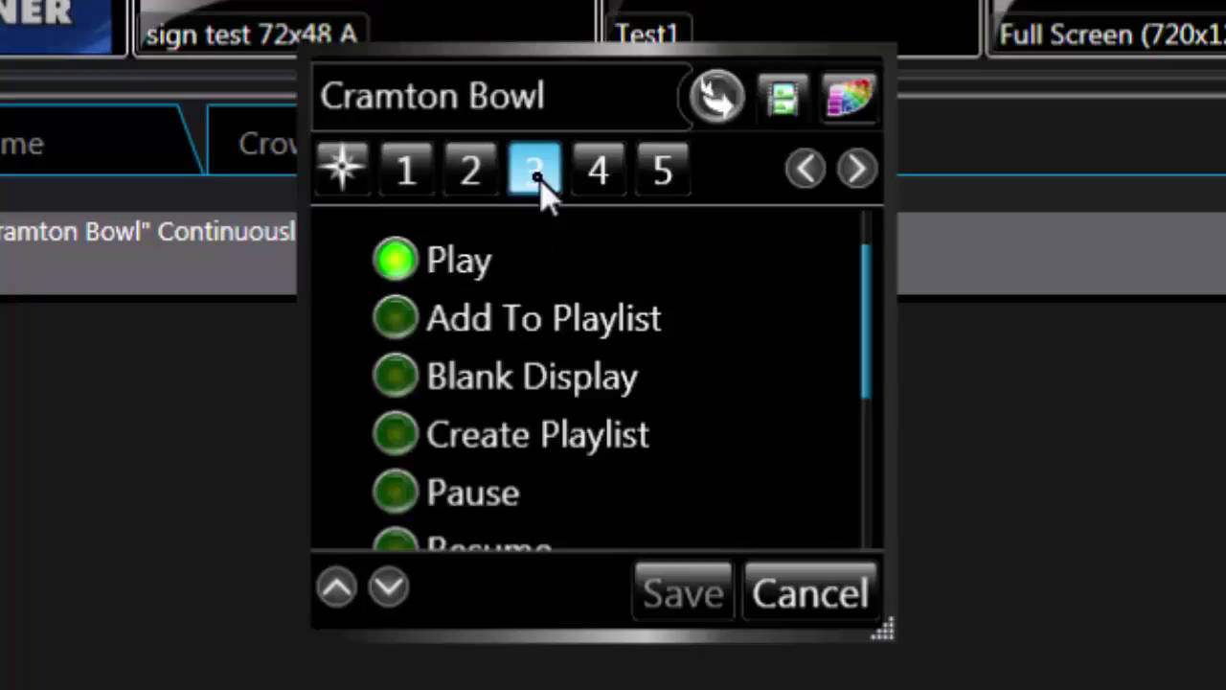
pyautogui.click(460, 323)
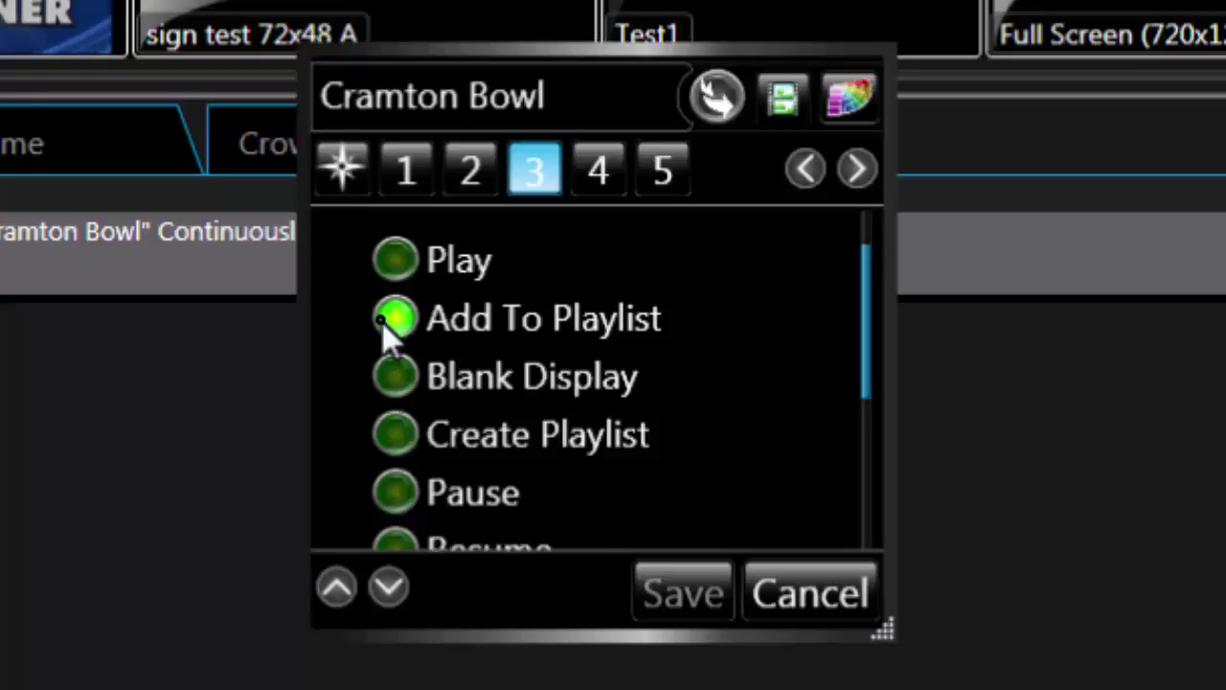
pyautogui.click(396, 378)
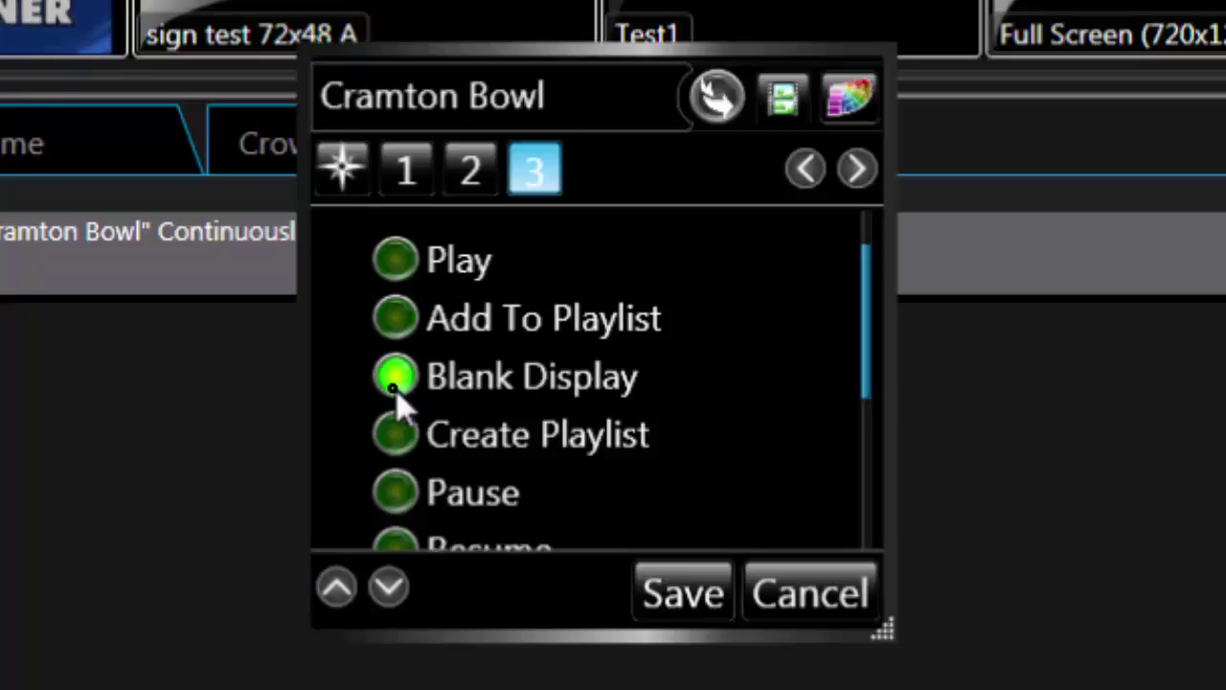
pyautogui.click(394, 426)
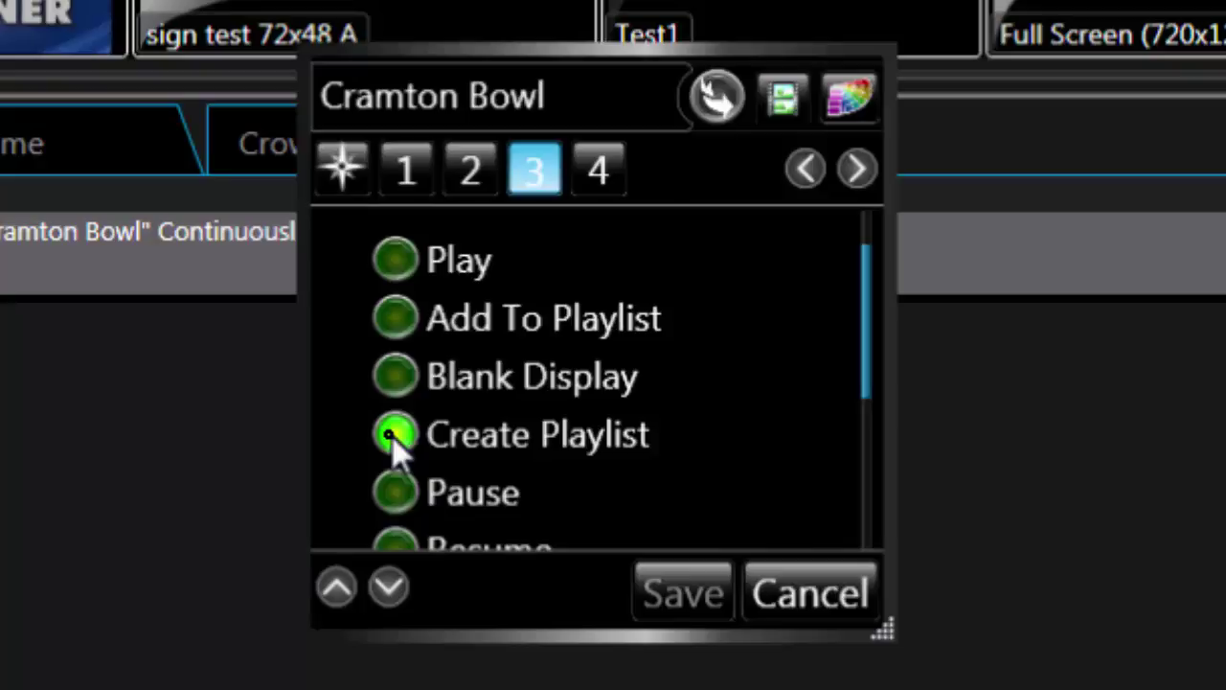
pyautogui.scroll(-1, 391, 436)
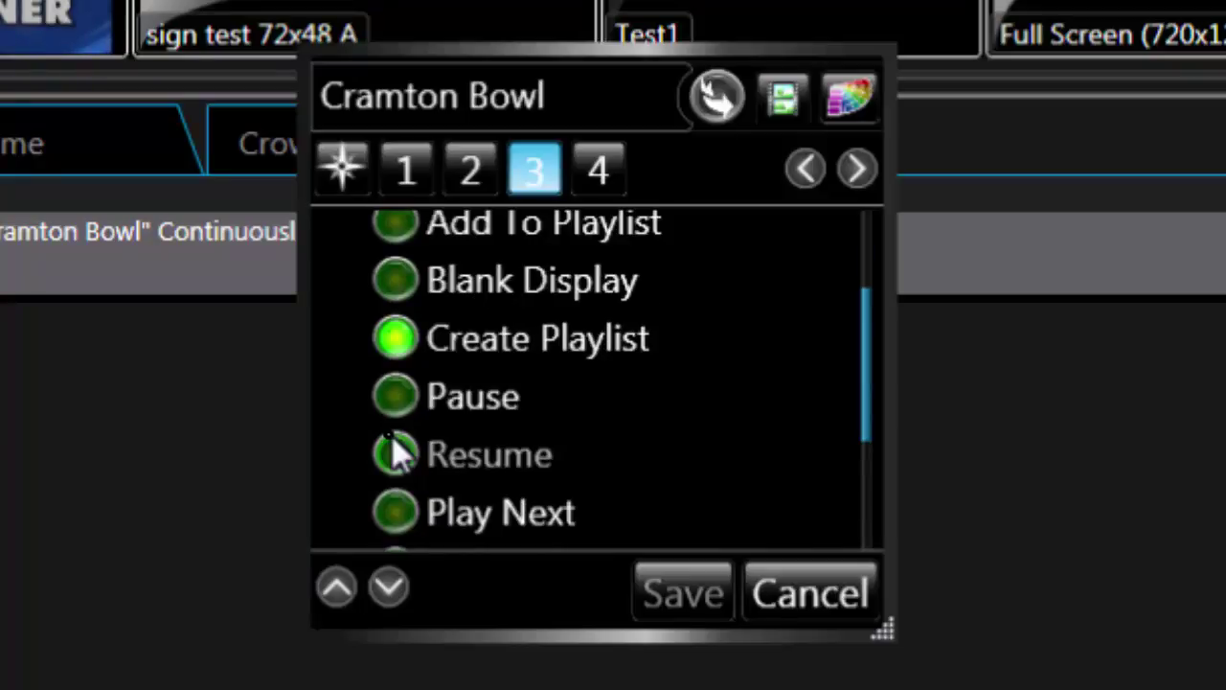
# Try the Pause, Resume, Play Next and Clear Playlist actions for the second command.
pyautogui.click(392, 403)
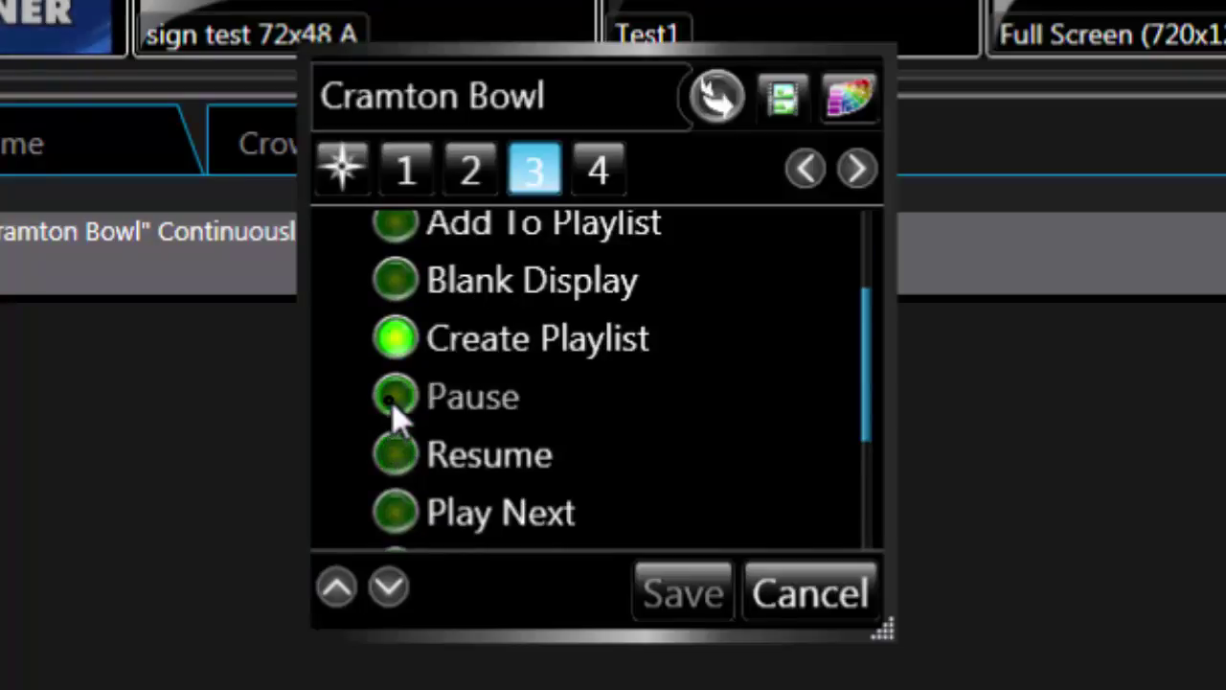
pyautogui.click(392, 403)
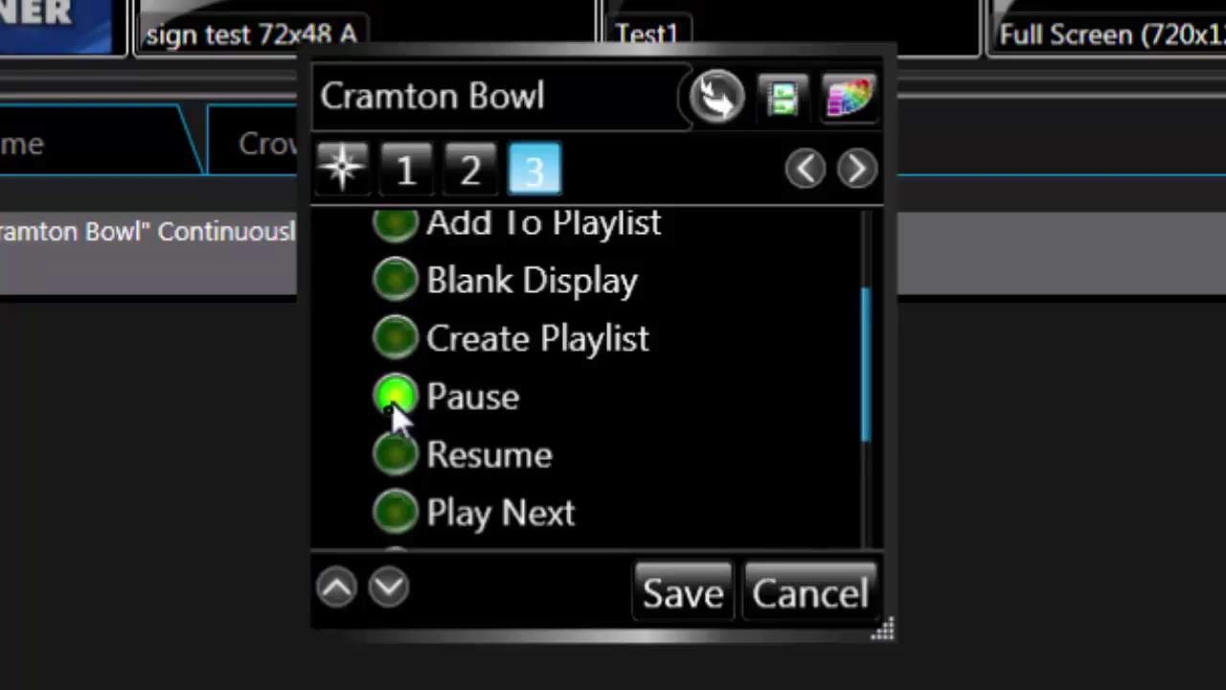
pyautogui.click(396, 401)
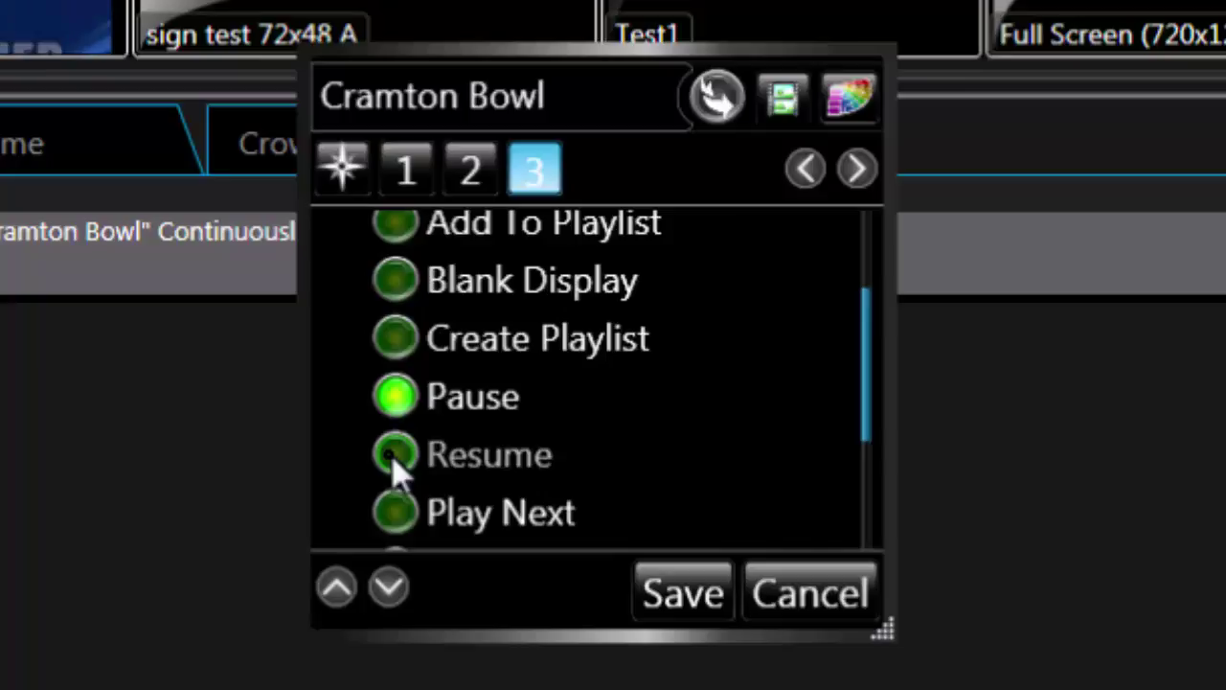
pyautogui.click(394, 454)
pyautogui.scroll(-3, 392, 456)
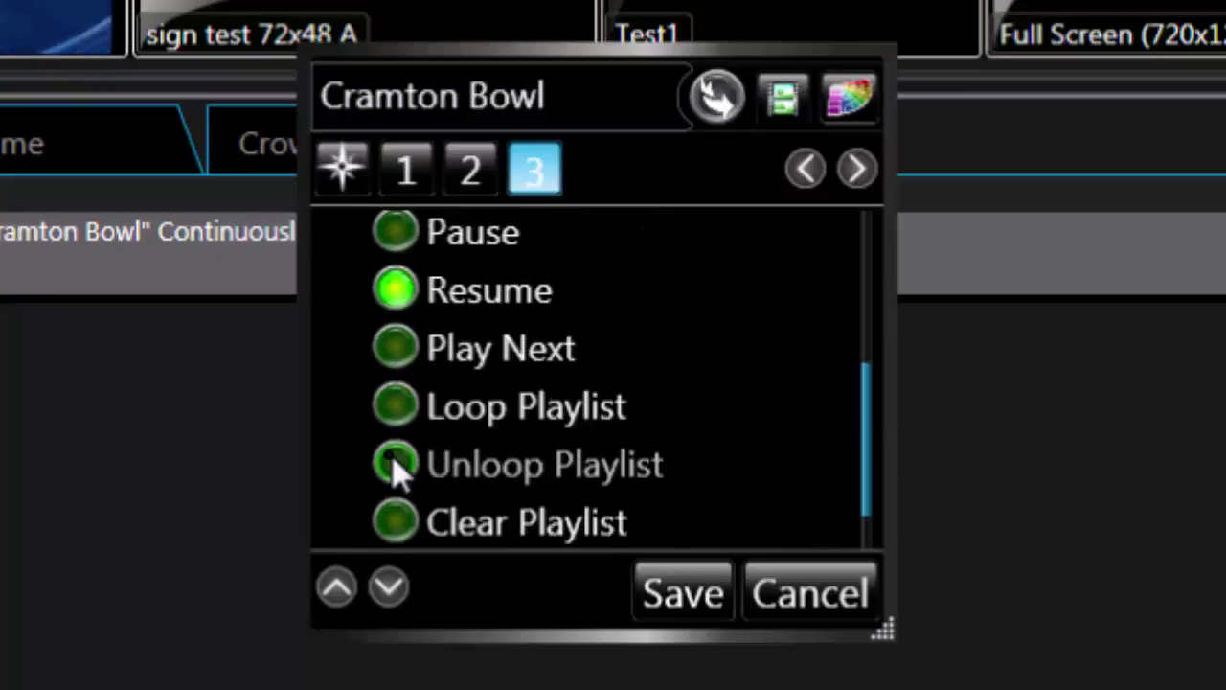
pyautogui.click(400, 369)
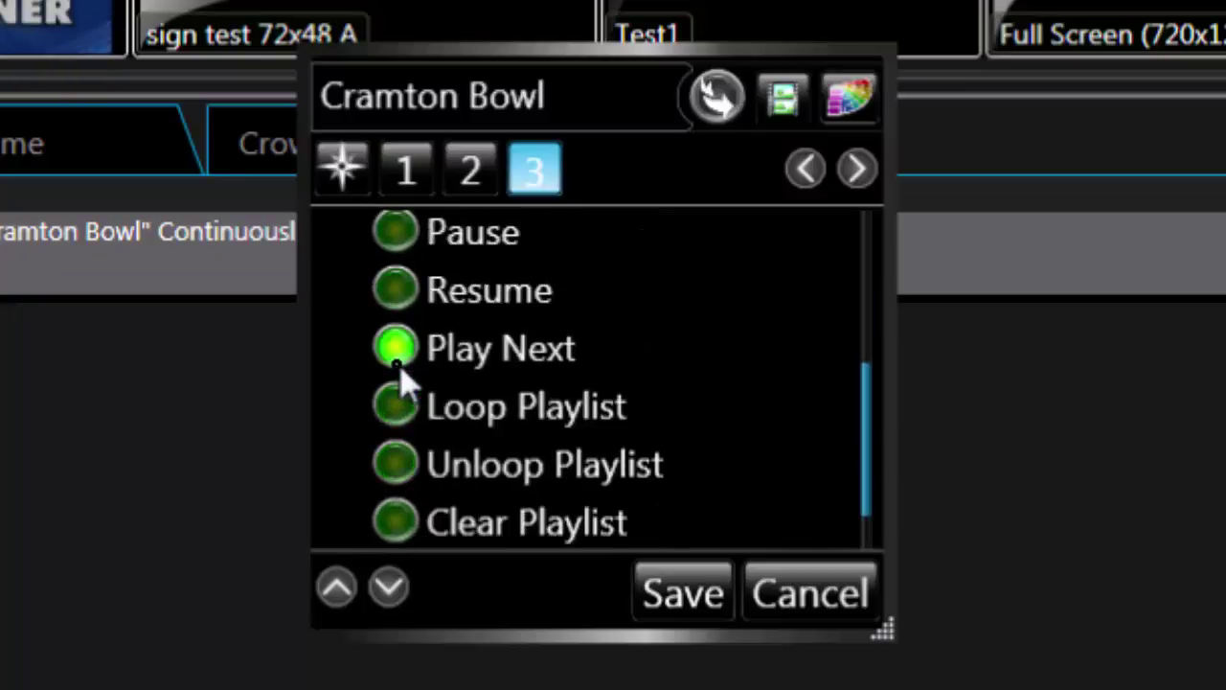
pyautogui.click(401, 527)
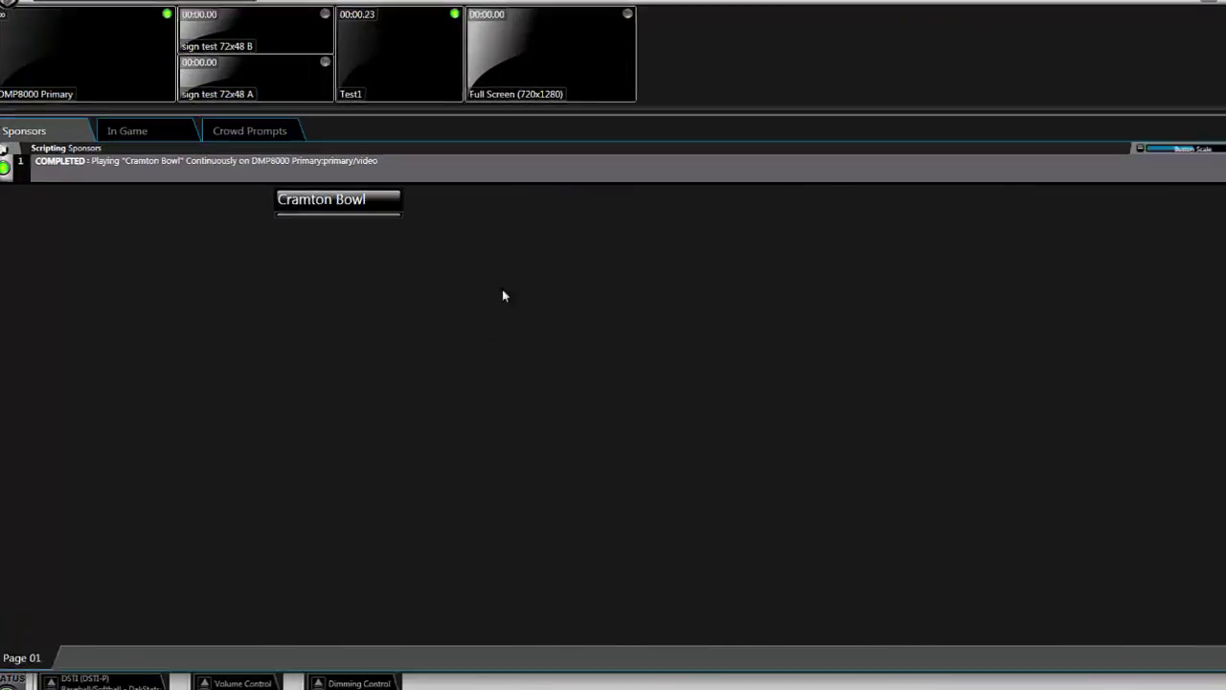
# Create a new script button on the Sponsors page with a DMP-7000 Player Control command targeting V7Main-P\Test1.
pyautogui.rightClick(484, 289)
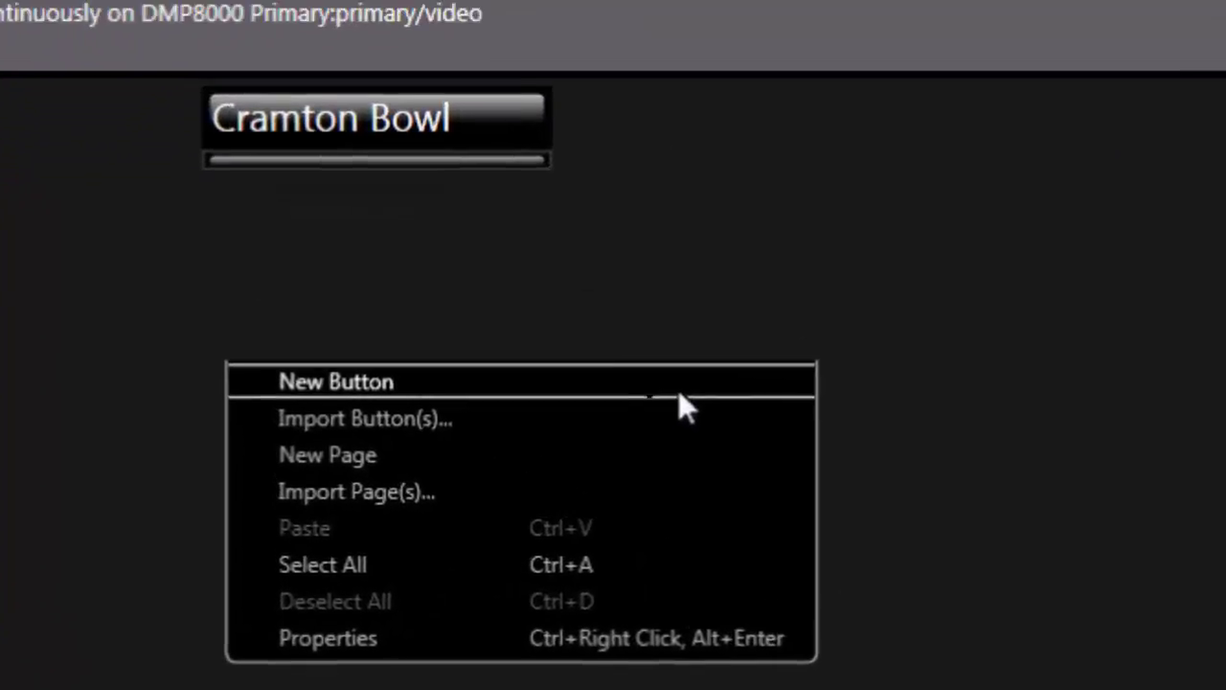
pyautogui.click(678, 393)
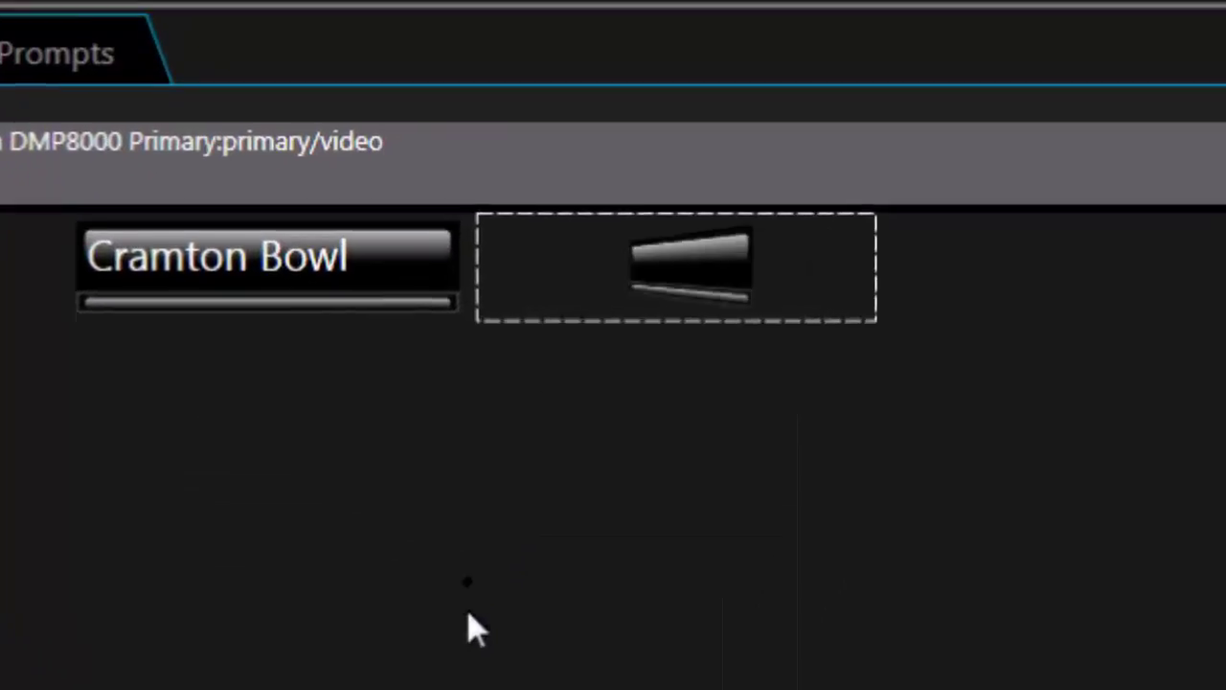
pyautogui.click(410, 594)
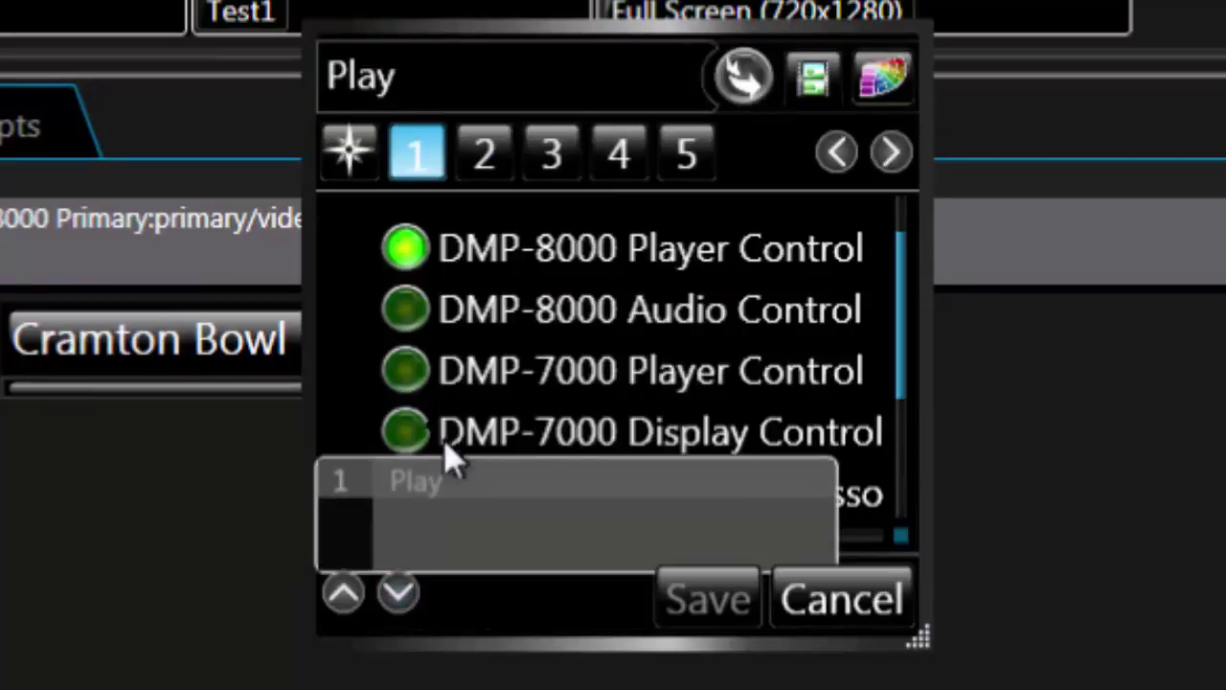
pyautogui.click(407, 374)
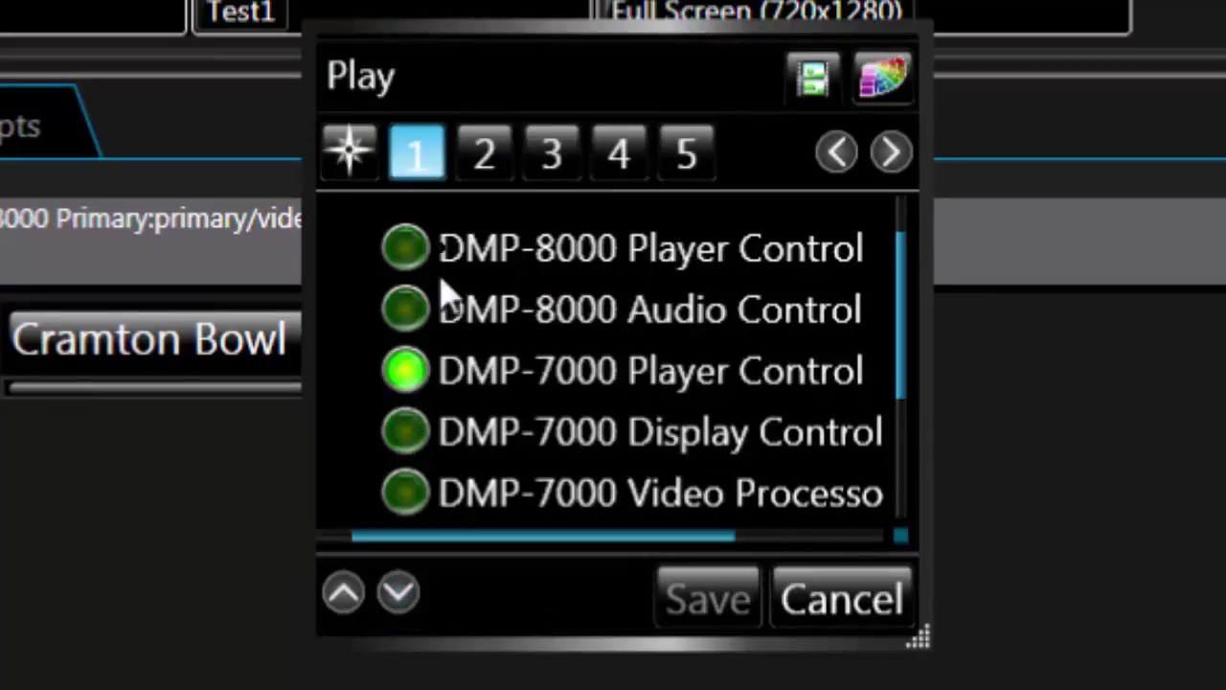
pyautogui.click(479, 176)
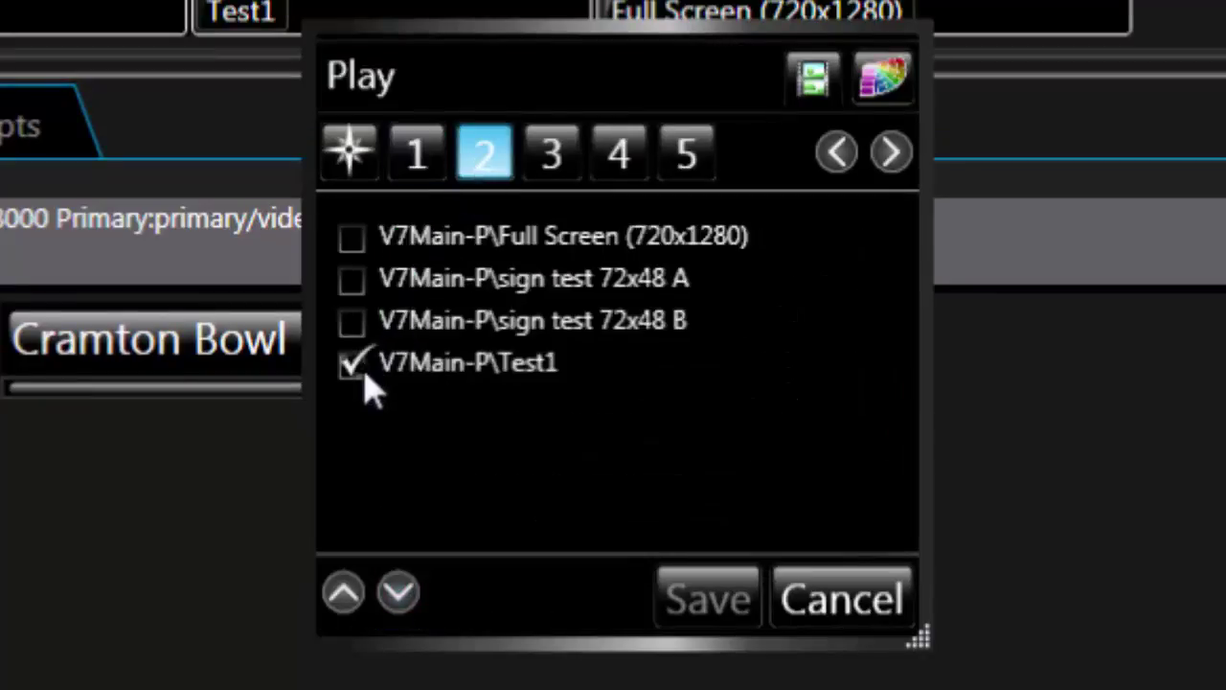
# Try the Stop and Set Default actions for the new button's command, and return its action to Play.
pyautogui.click(553, 171)
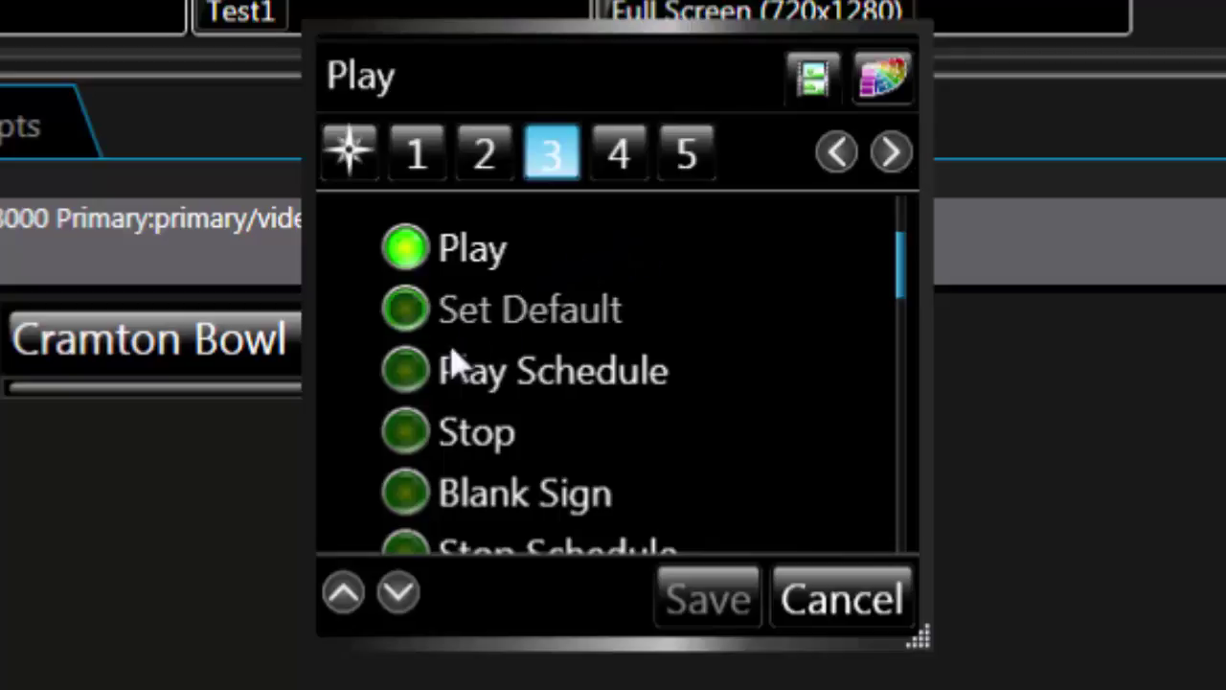
pyautogui.click(431, 395)
pyautogui.click(422, 439)
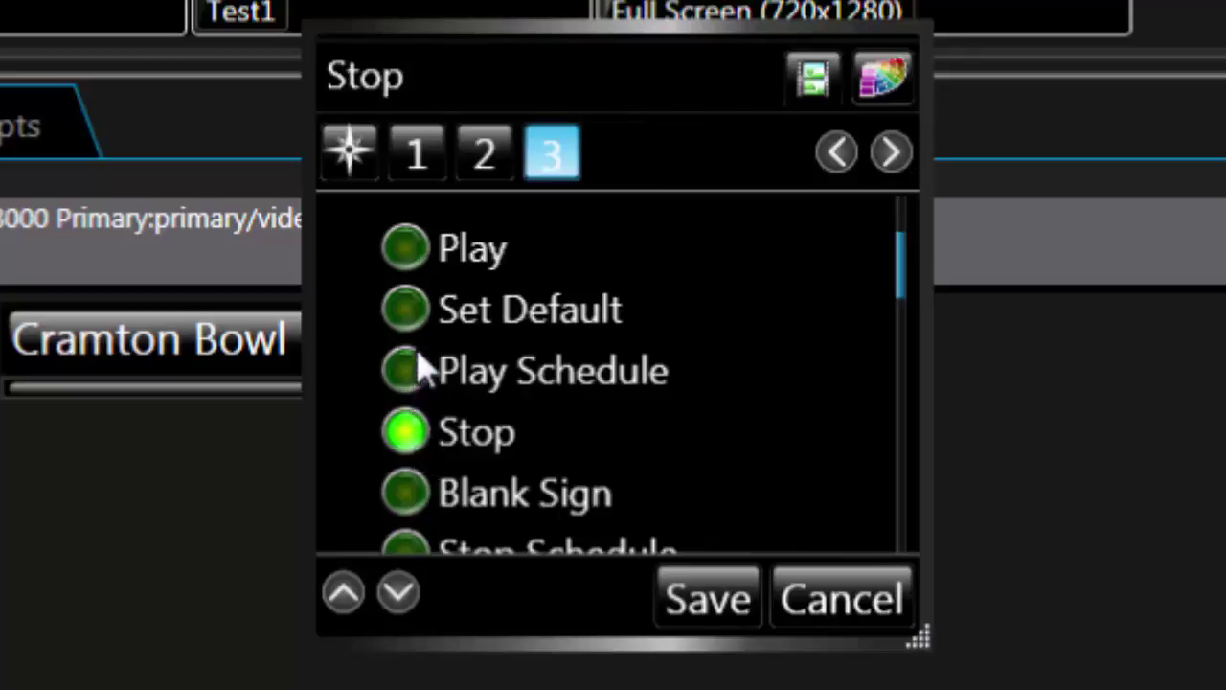
pyautogui.click(414, 317)
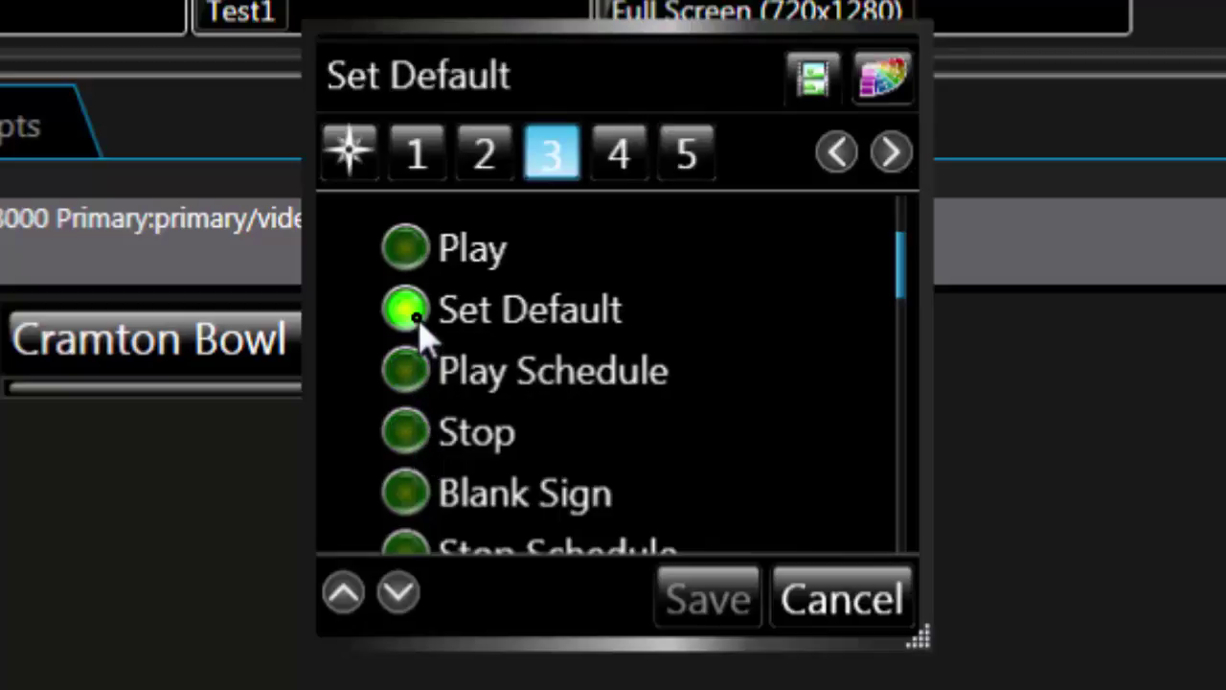
pyautogui.click(405, 253)
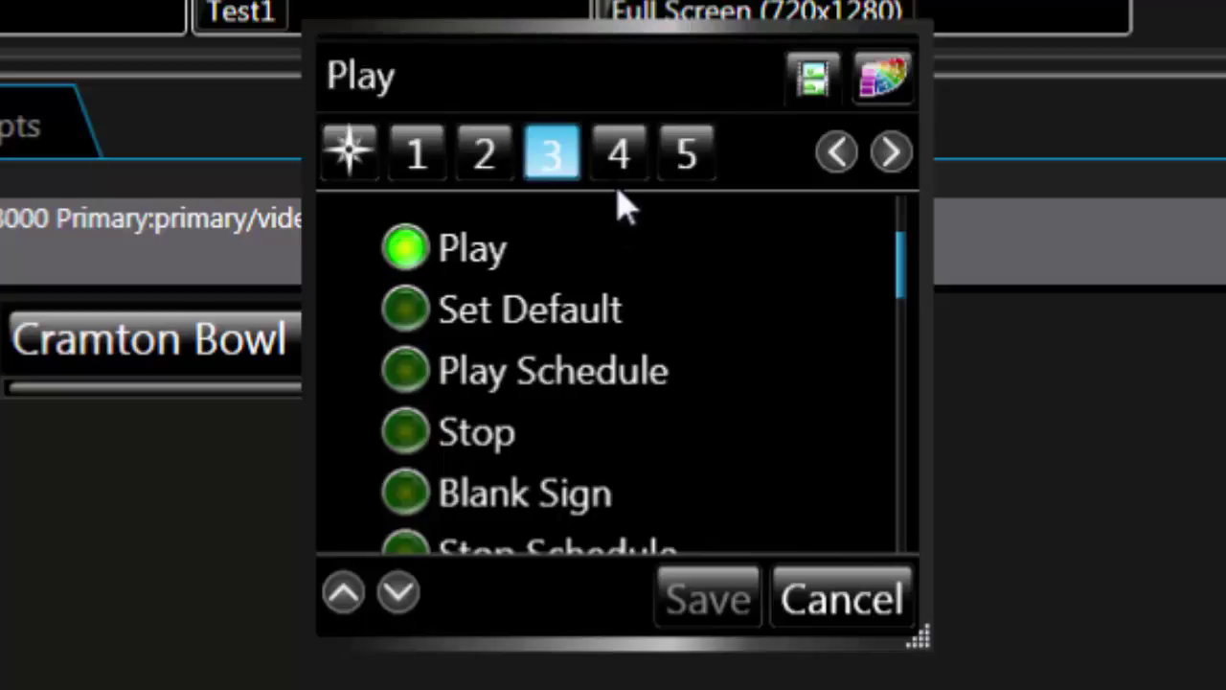
pyautogui.click(634, 174)
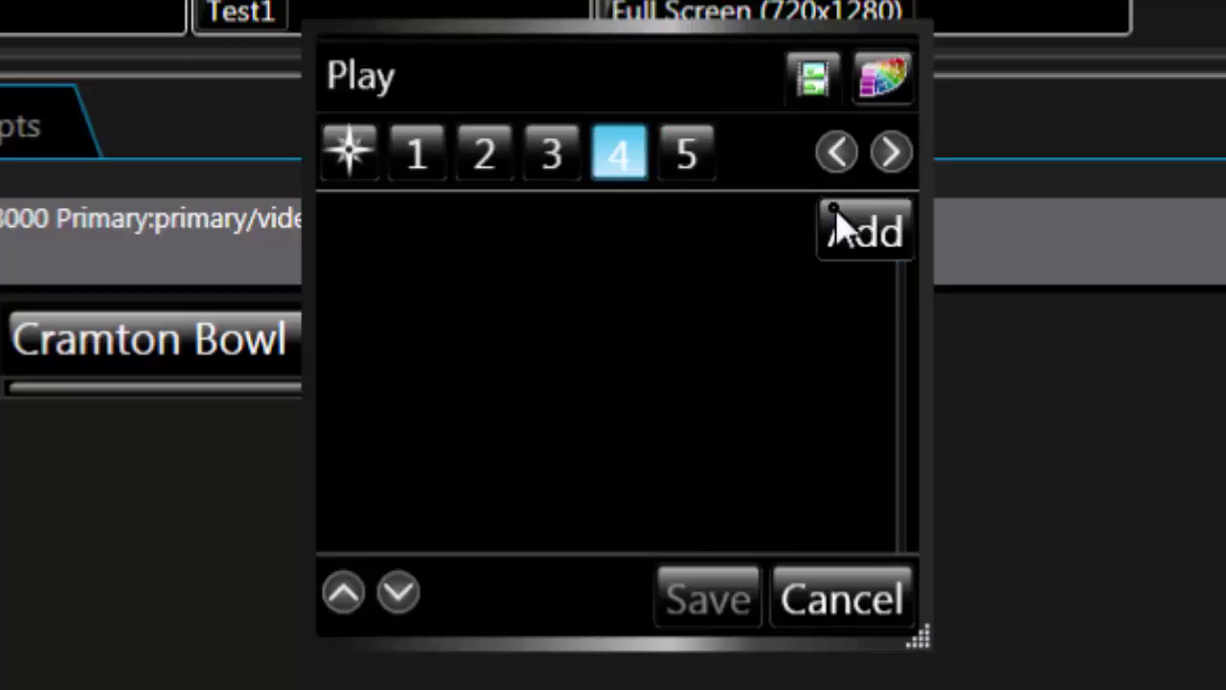
# Set the new button's background colour to red and return to its command list.
pyautogui.click(891, 84)
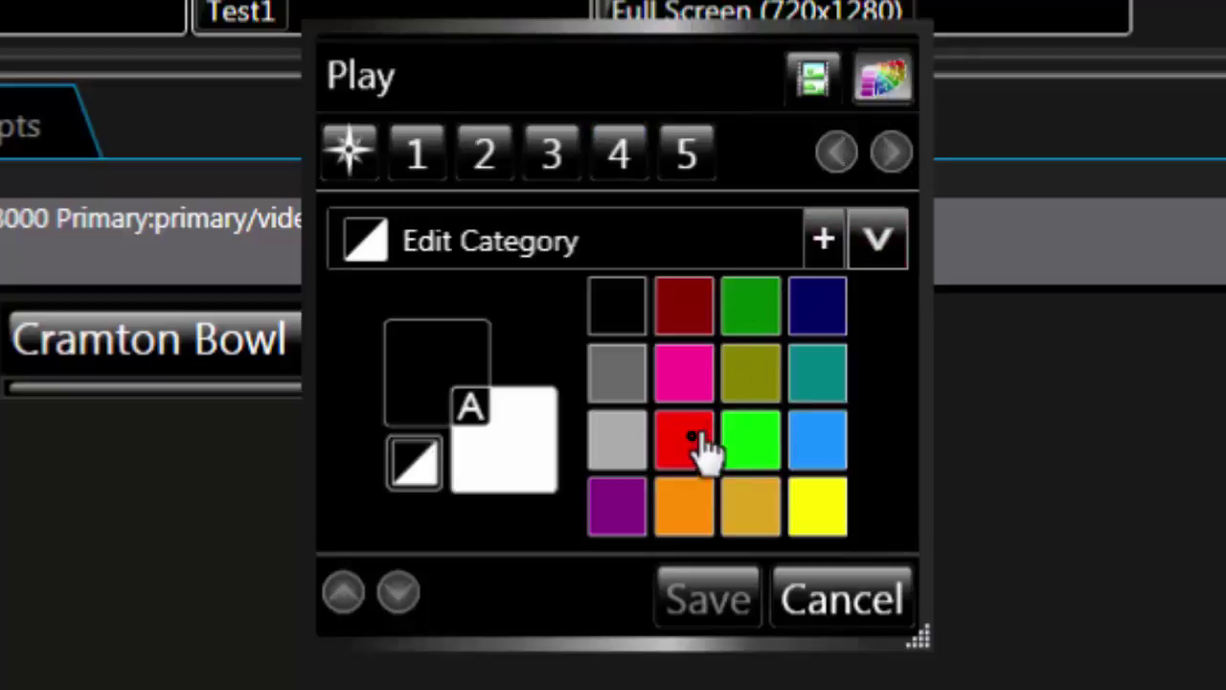
pyautogui.click(704, 448)
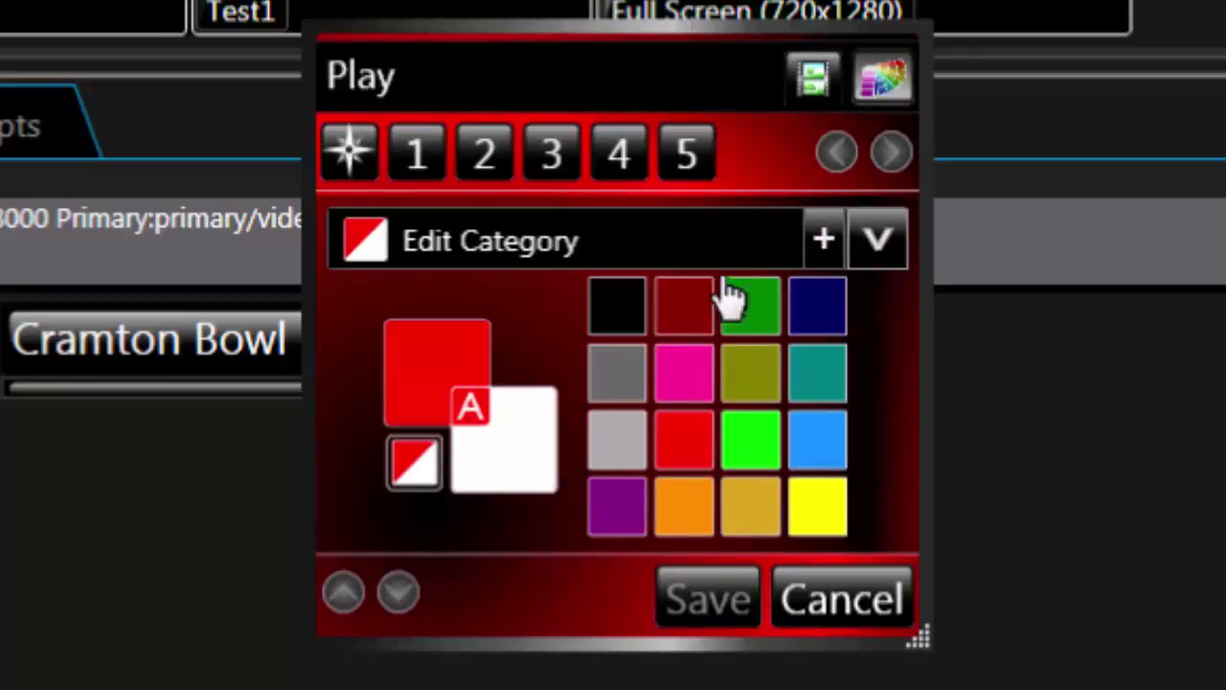
pyautogui.click(364, 170)
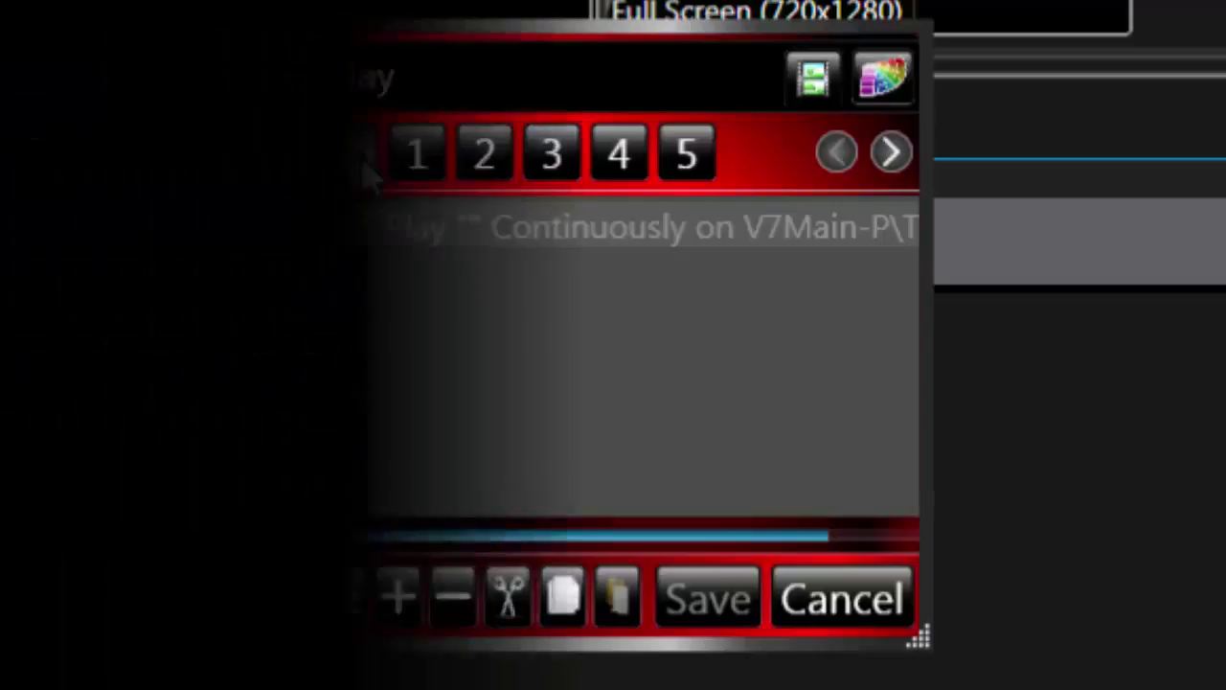